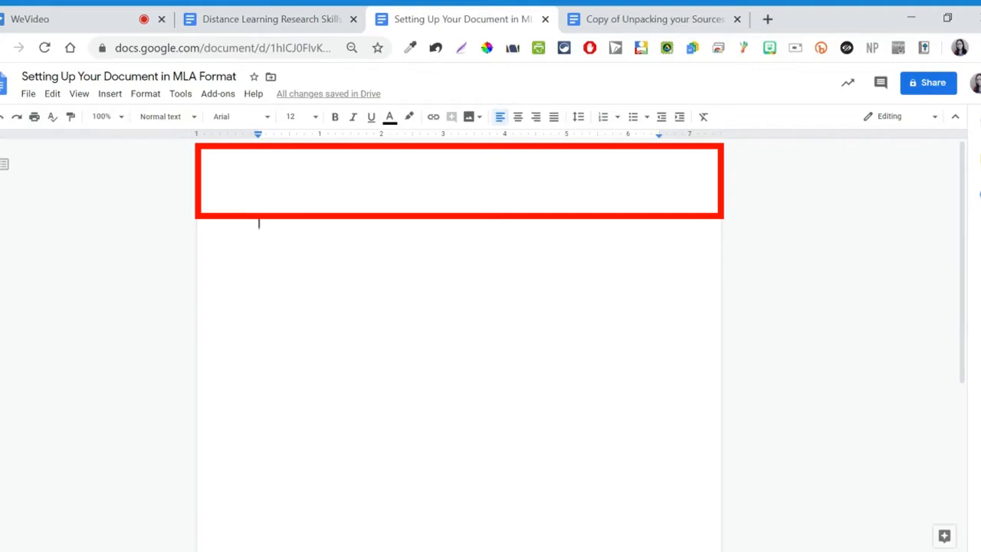
Step: Add a right-aligned page header containing the writer's last name followed by an automatic page number starting on the first page
{"action": "double_click", "coordinate": [259, 181]}
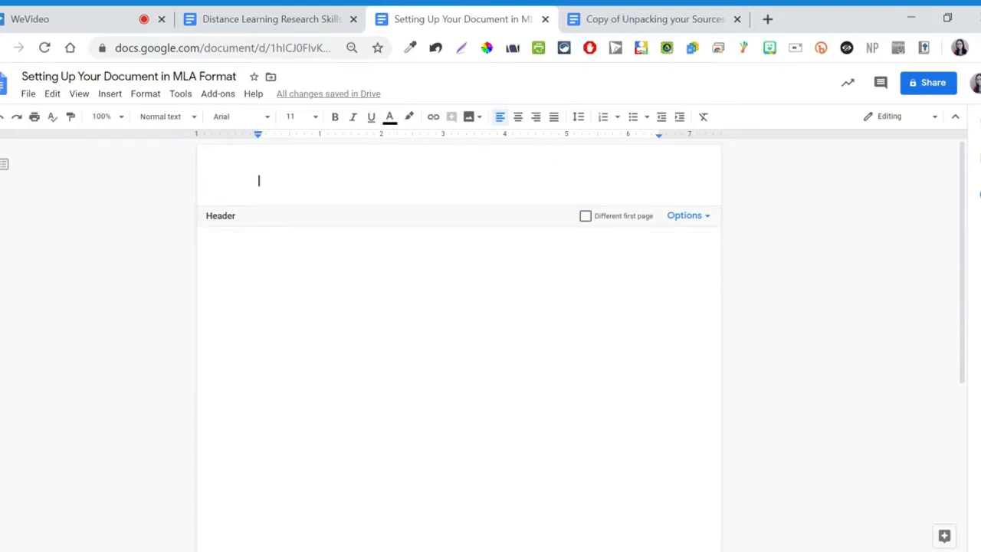
{"action": "left_click", "coordinate": [536, 119]}
{"action": "type", "text": "Sannwald"}
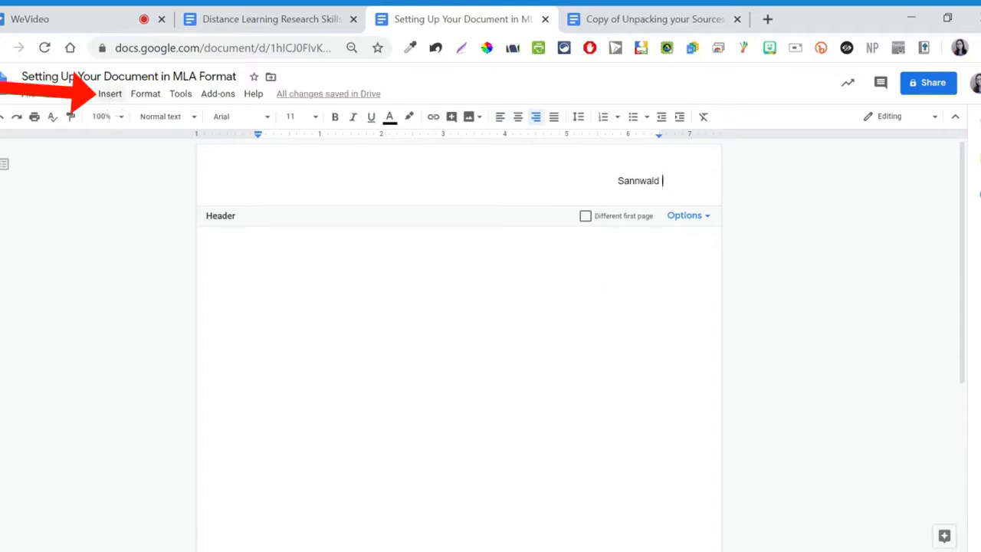
{"action": "left_click", "coordinate": [108, 94]}
{"action": "mouse_move", "coordinate": [155, 328]}
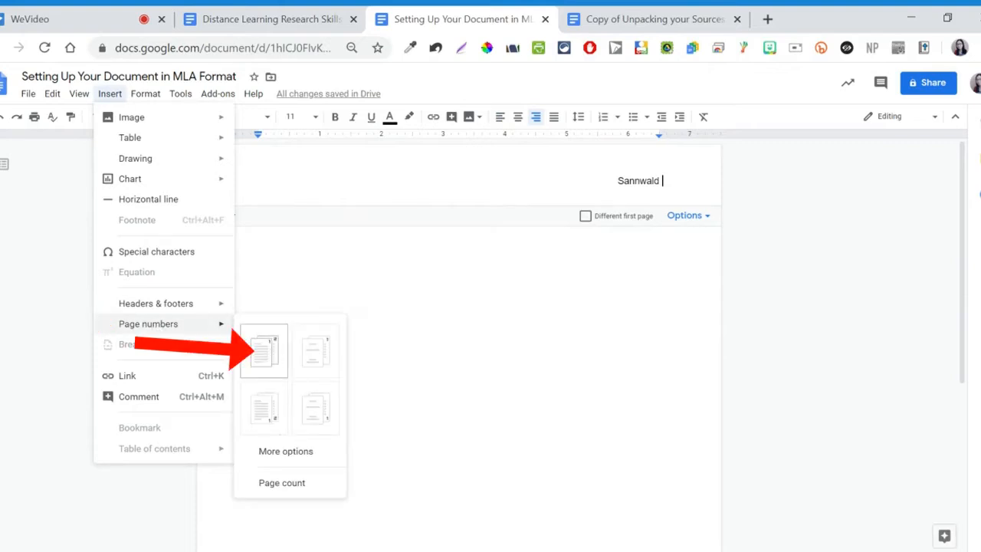
{"action": "left_click", "coordinate": [268, 355]}
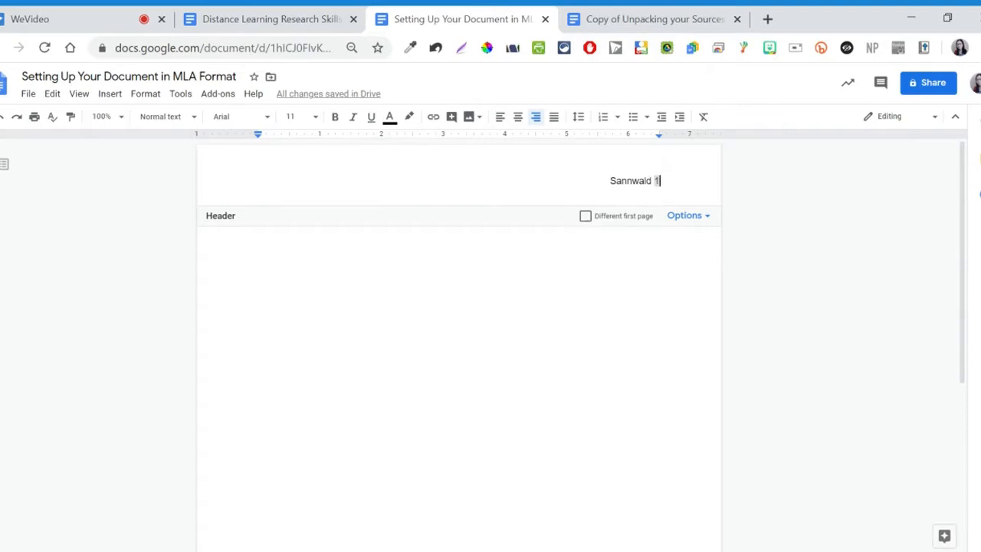
{"action": "left_click", "coordinate": [259, 258]}
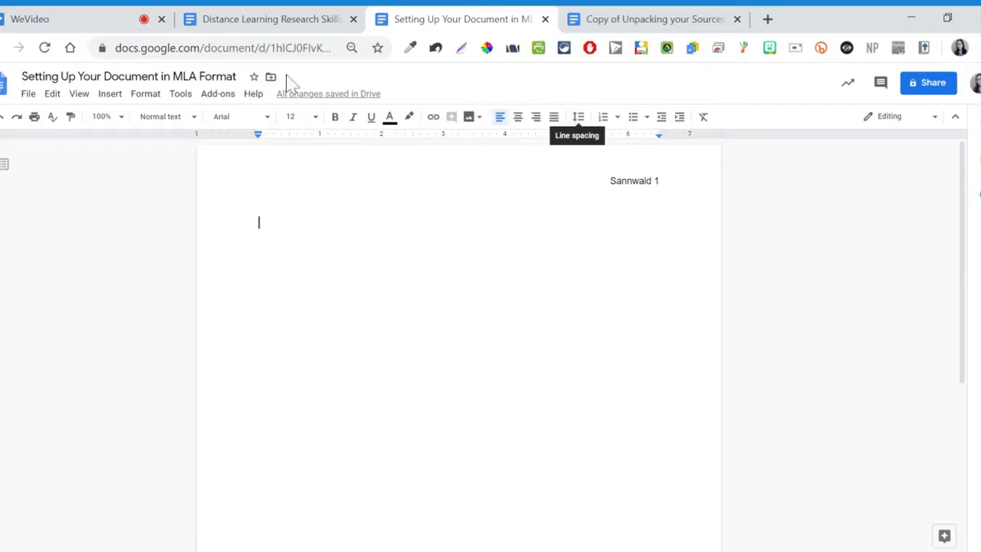
Step: Check the line spacing setting of the document body
{"action": "left_click", "coordinate": [150, 99]}
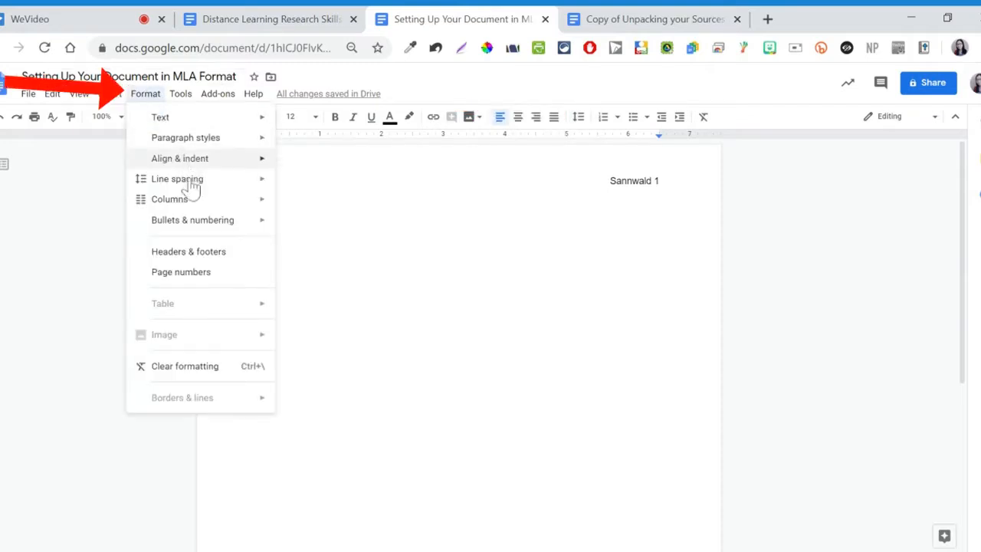
{"action": "mouse_move", "coordinate": [188, 182]}
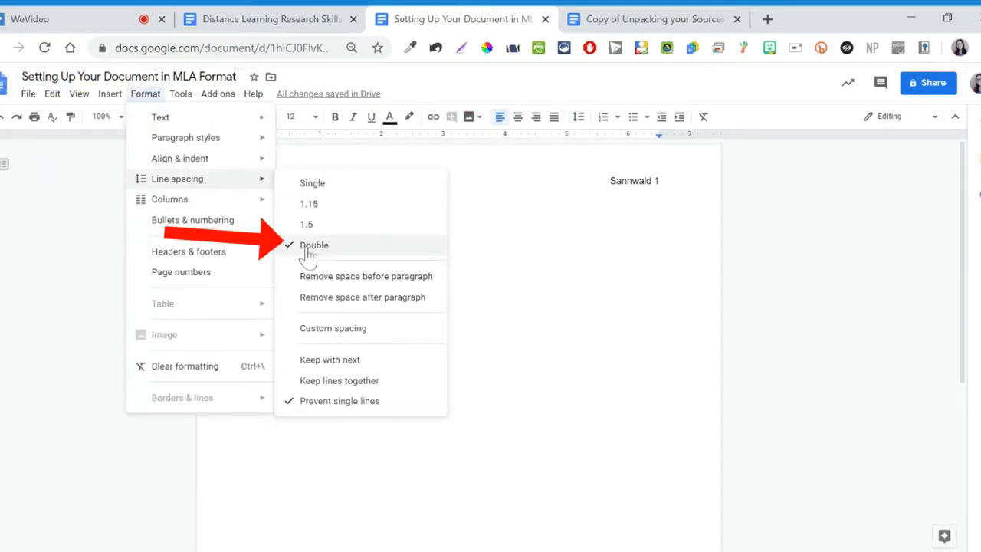
{"action": "left_click", "coordinate": [521, 304]}
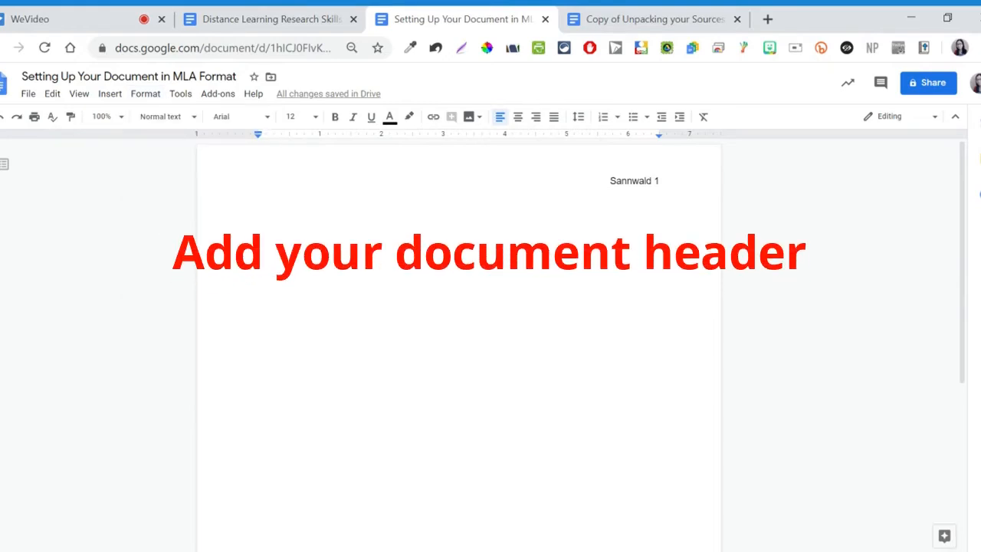
Step: Enter the writer's full name on the first body line and the teacher's name on the line below
{"action": "type", "text": "S"}
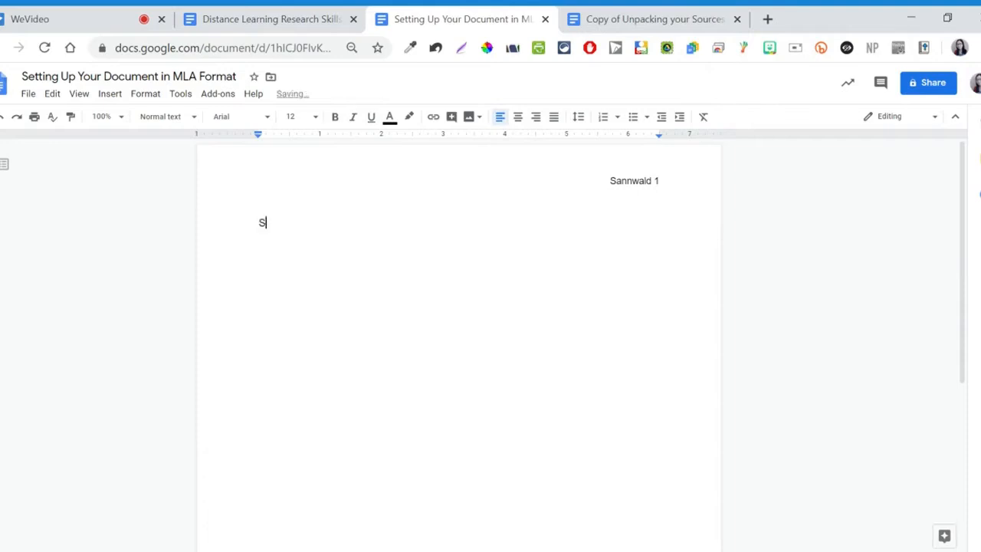
{"action": "type", "text": "uzanne Sannwald"}
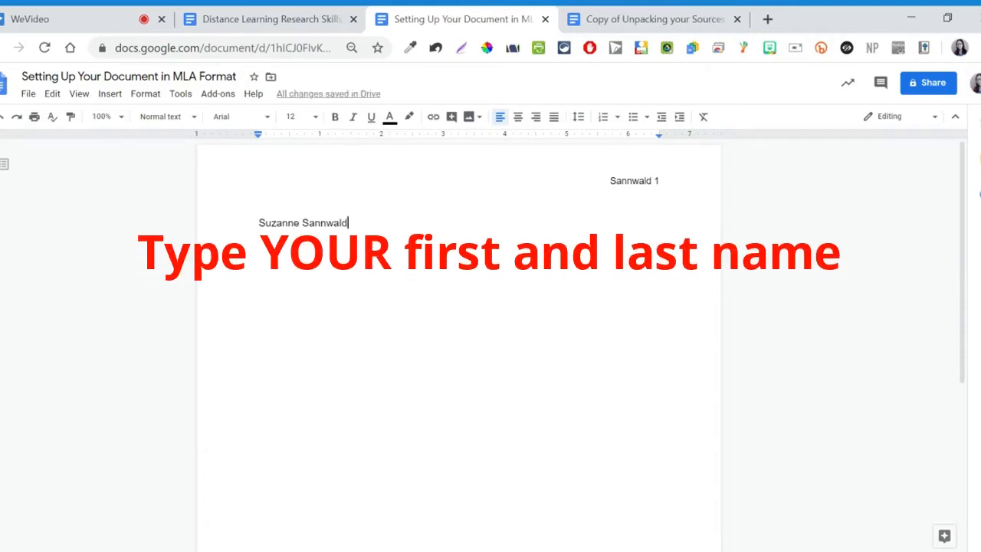
{"action": "key", "text": "Return"}
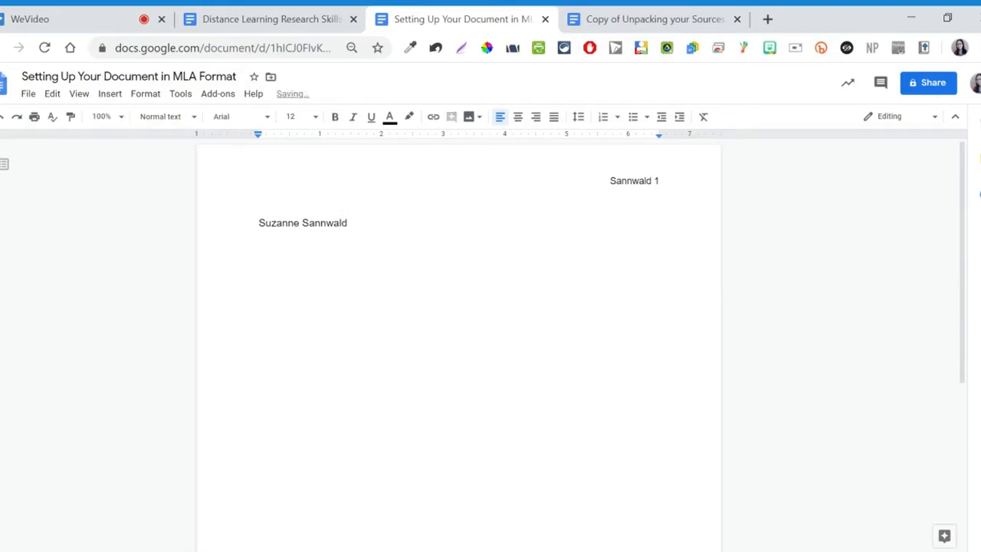
{"action": "type", "text": "M"}
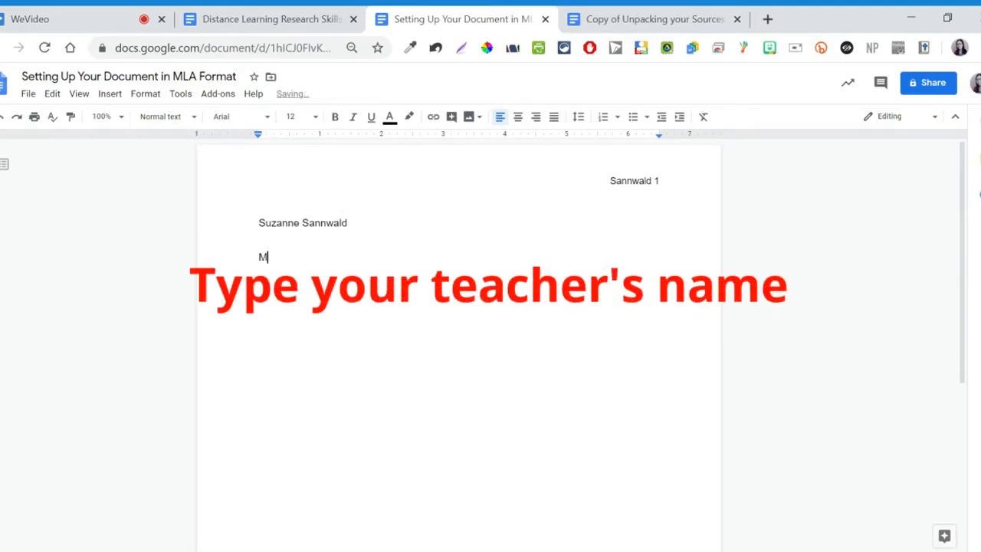
{"action": "type", "text": "s. Worth"}
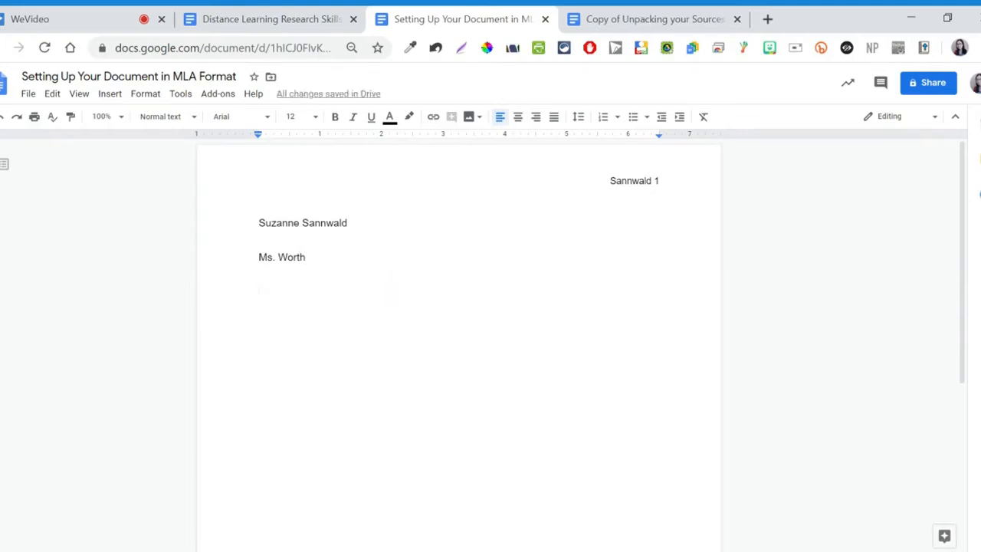
Step: Add the course line "English 3/4 Period #" below the teacher's name and start a new line
{"action": "type", "text": "English 3/4"}
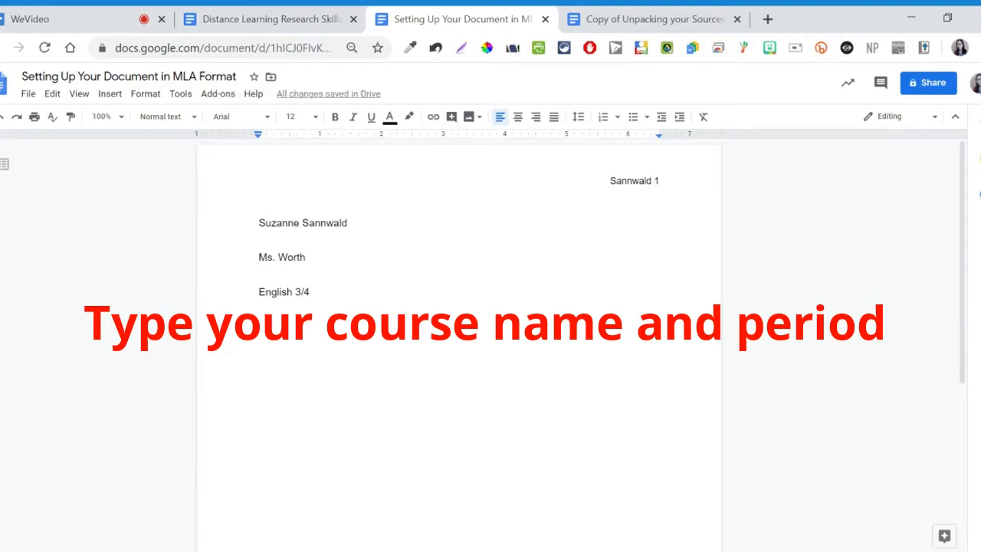
{"action": "key", "text": "ctrl+z"}
{"action": "type", "text": "Period "}
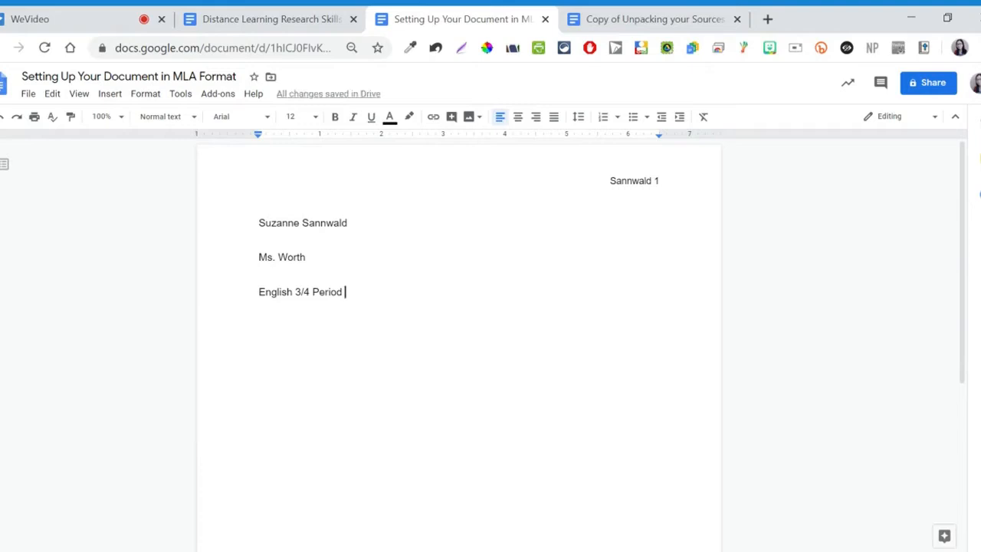
{"action": "type", "text": "#"}
{"action": "key", "text": "Return"}
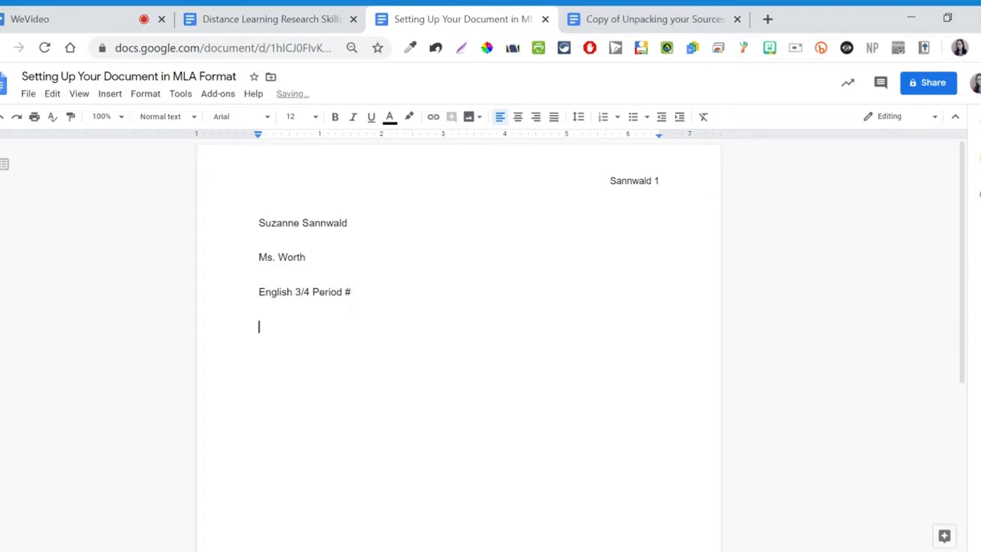
Step: Look up the outline's due date in the Distance Learning Research Skills 2020 calendar and enter "30 April 2020" below the course line
{"action": "left_click", "coordinate": [283, 23]}
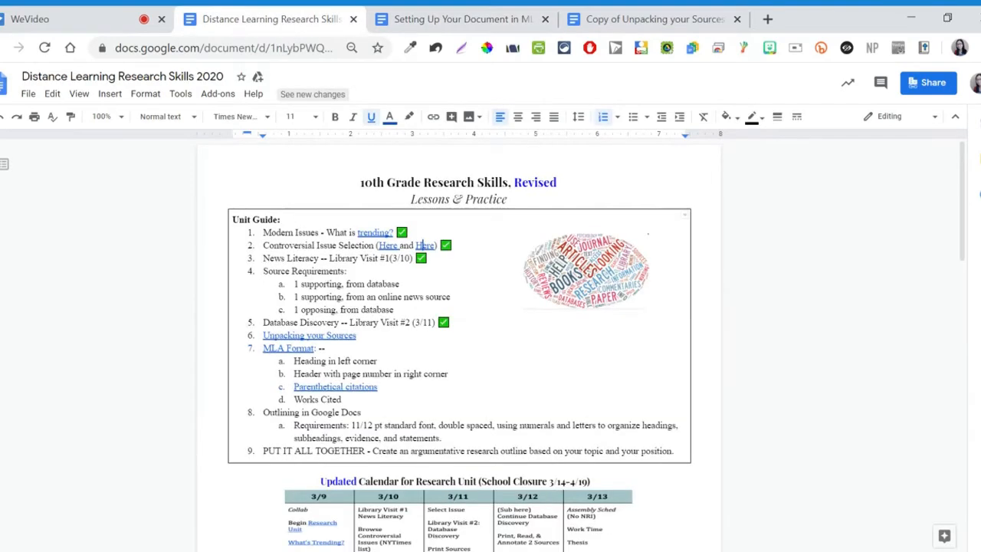
{"action": "scroll", "coordinate": [339, 170], "scroll_direction": "down", "scroll_amount": 3}
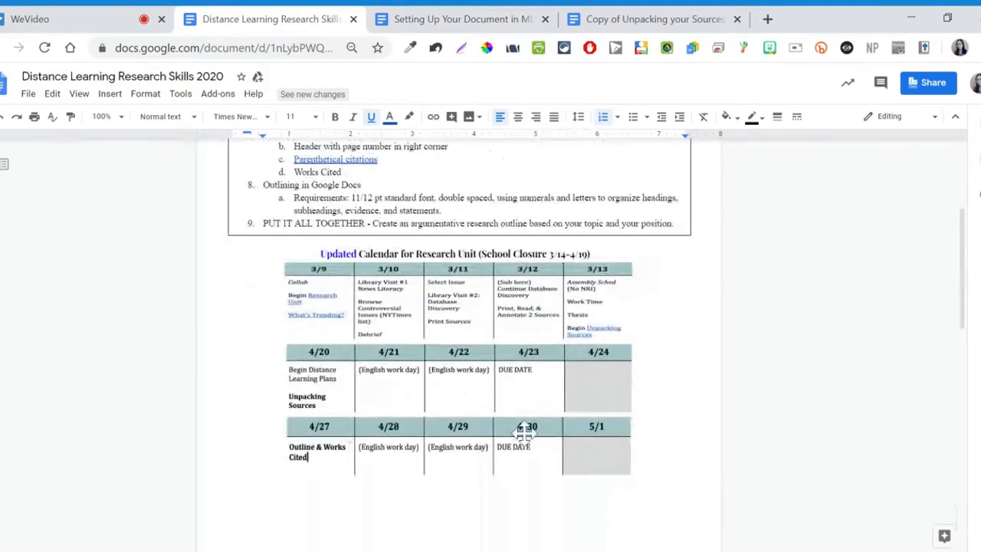
{"action": "left_click", "coordinate": [448, 17]}
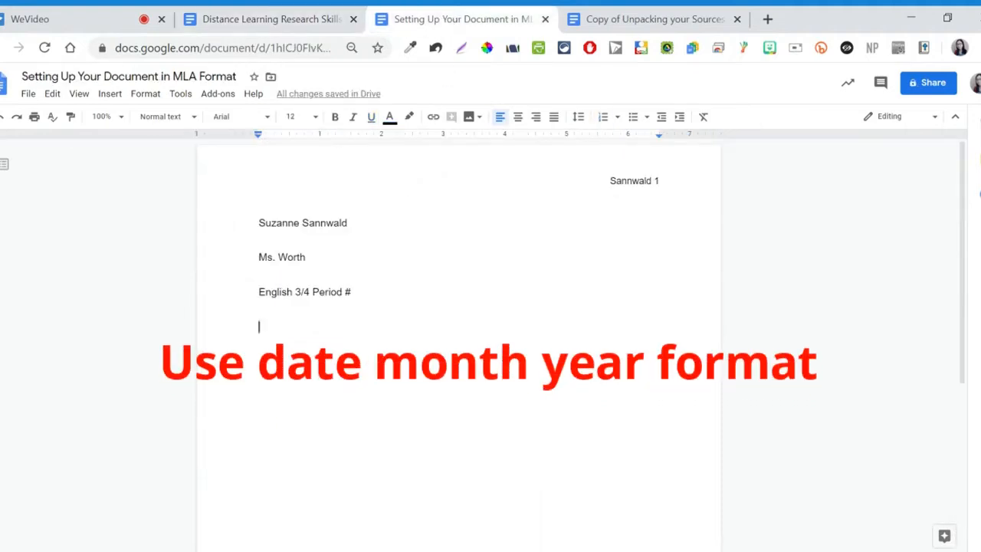
{"action": "type", "text": "30 April 2020"}
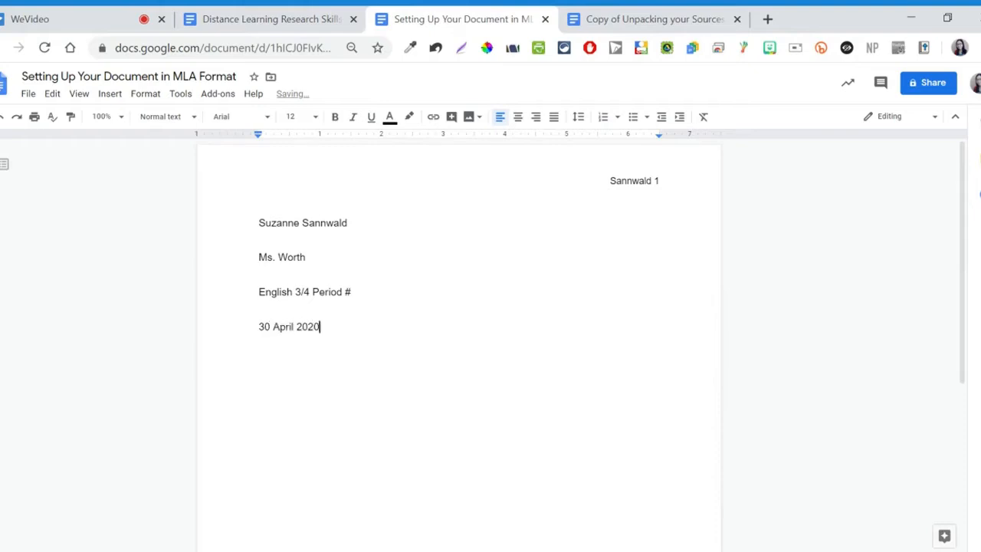
Step: Add a centered line reading "Title" below the date
{"action": "key", "text": "Return"}
{"action": "left_click", "coordinate": [520, 121]}
{"action": "type", "text": "T"}
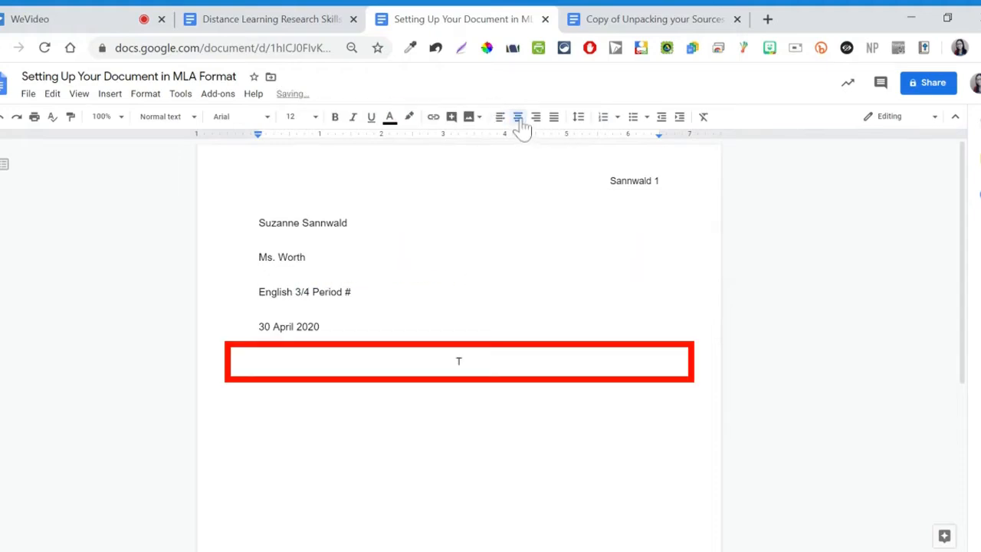
{"action": "type", "text": "itle"}
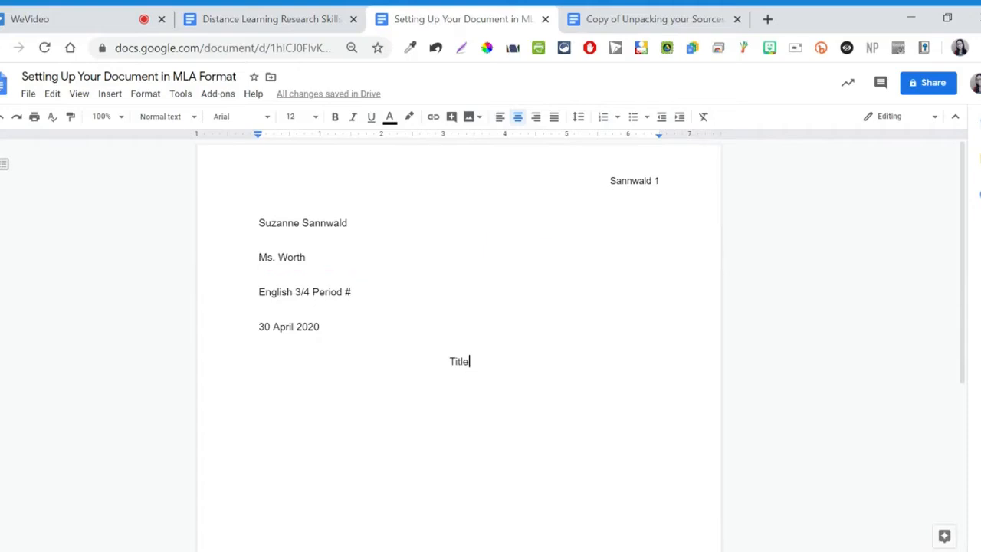
Step: Start a left-aligned line below the title and leave a blank line before the body text
{"action": "key", "text": "Return"}
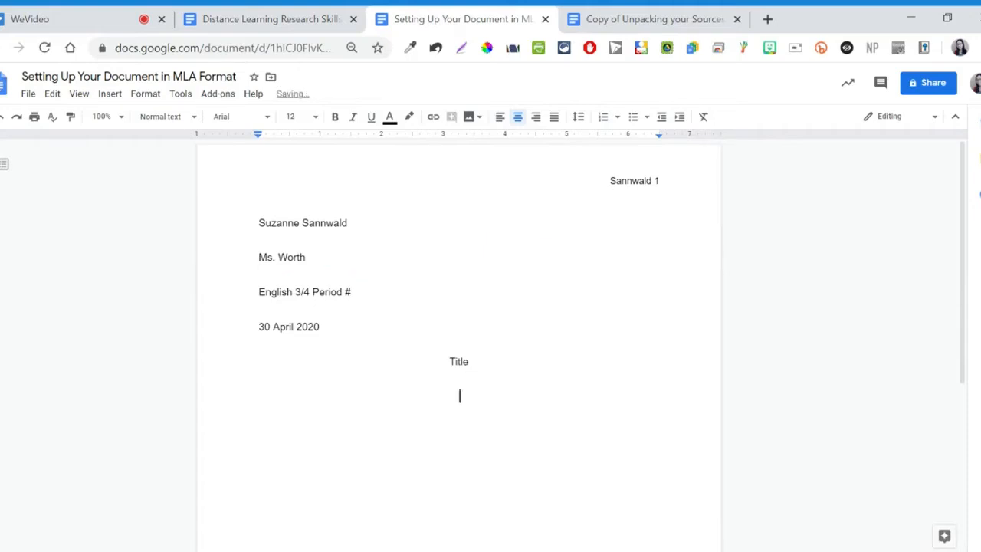
{"action": "left_click", "coordinate": [499, 119]}
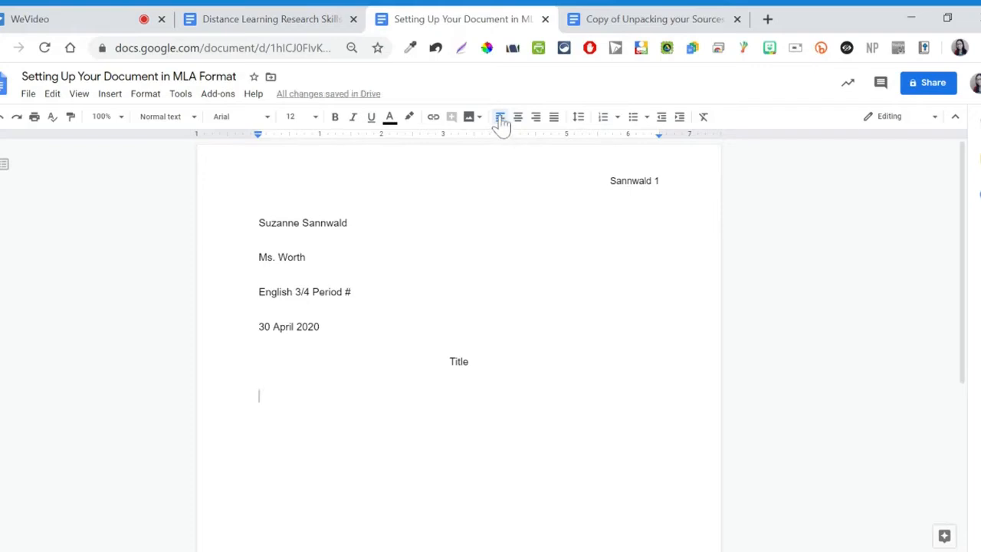
{"action": "key", "text": "Return"}
{"action": "key", "text": "Return"}
Step: Copy the argumentative outline, from Introduction through the last Conclusion item, from the Distance Learning Research Skills 2020 document
{"action": "left_click", "coordinate": [268, 19]}
{"action": "middle_click", "coordinate": [441, 285]}
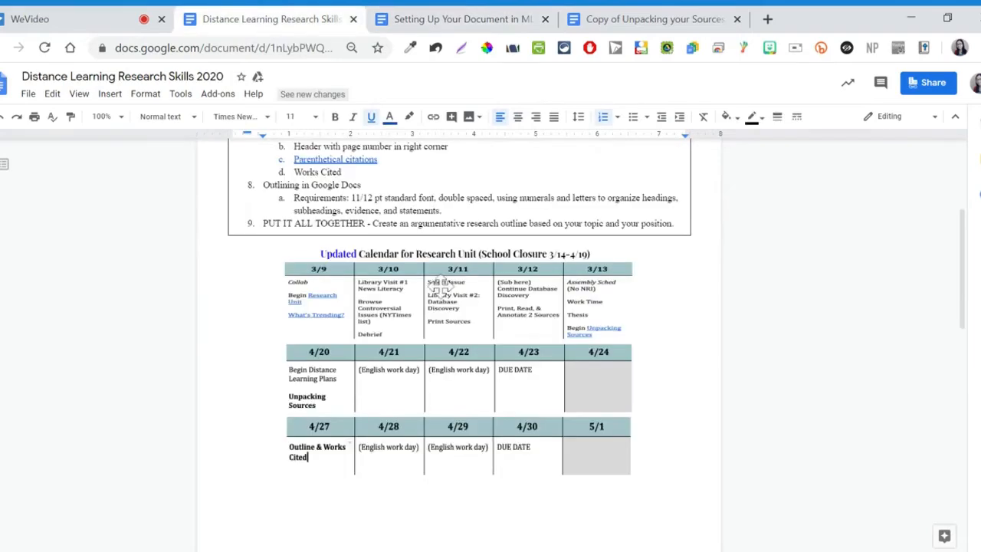
{"action": "scroll", "coordinate": [440, 285], "scroll_direction": "down", "scroll_amount": 1}
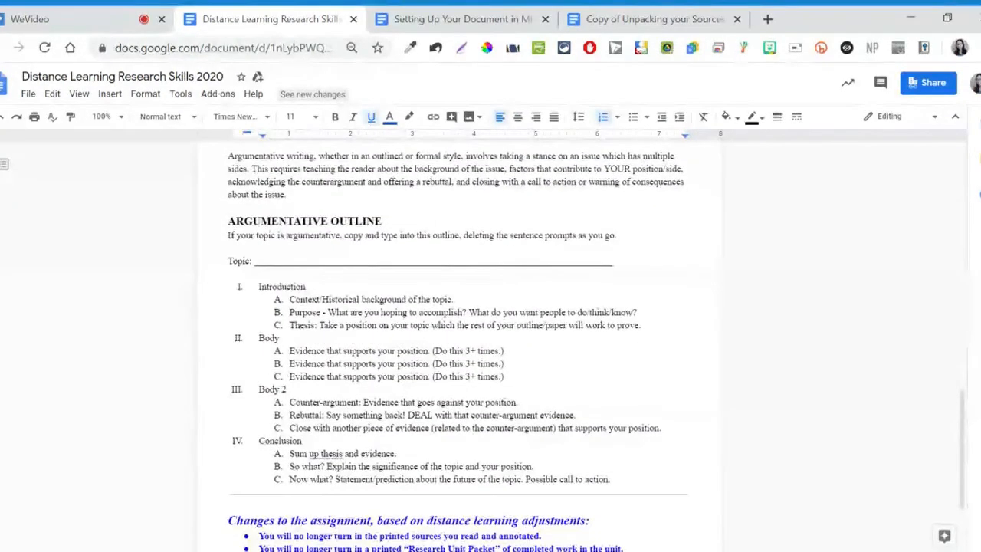
{"action": "scroll", "coordinate": [440, 285], "scroll_direction": "down", "scroll_amount": 1}
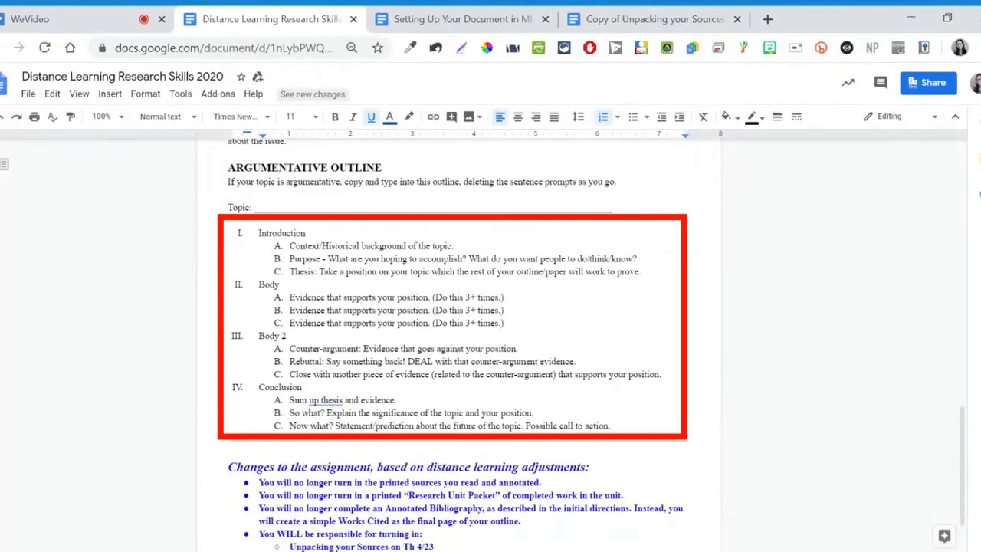
{"action": "left_click_drag", "start_coordinate": [612, 426], "coordinate": [258, 233]}
{"action": "key", "text": "ctrl+c"}
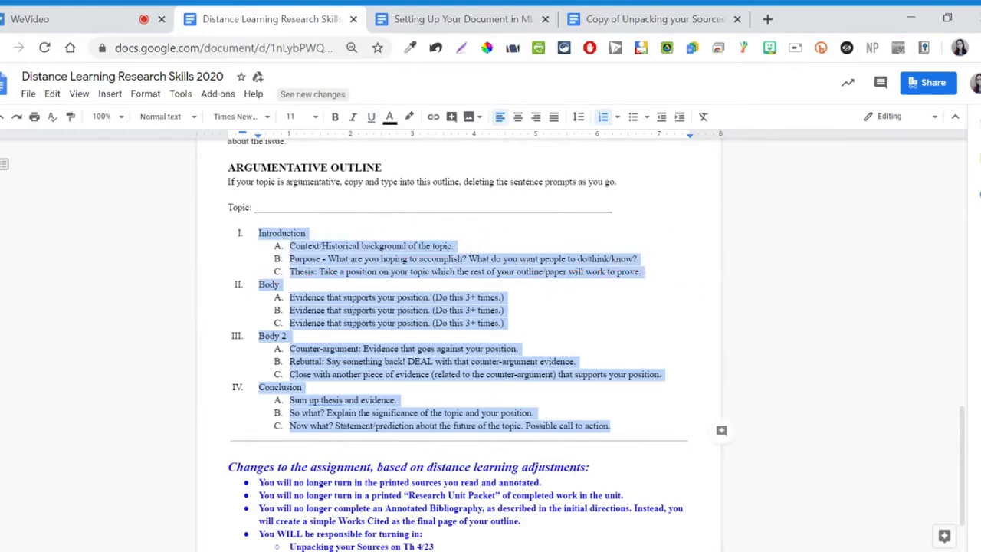
Step: Paste the copied outline below the title in the MLA format document
{"action": "left_click", "coordinate": [465, 12]}
{"action": "left_click", "coordinate": [259, 431]}
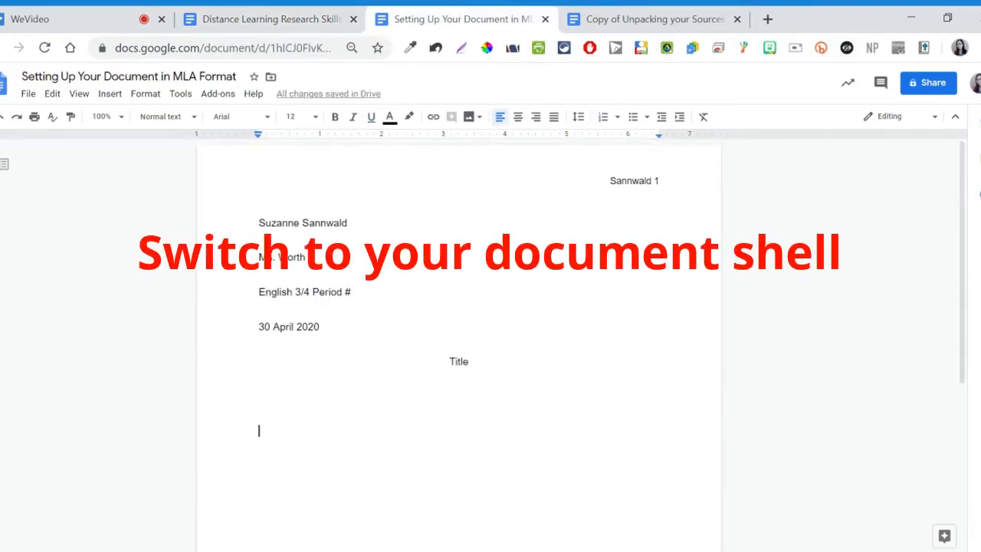
{"action": "key", "text": "ctrl+v"}
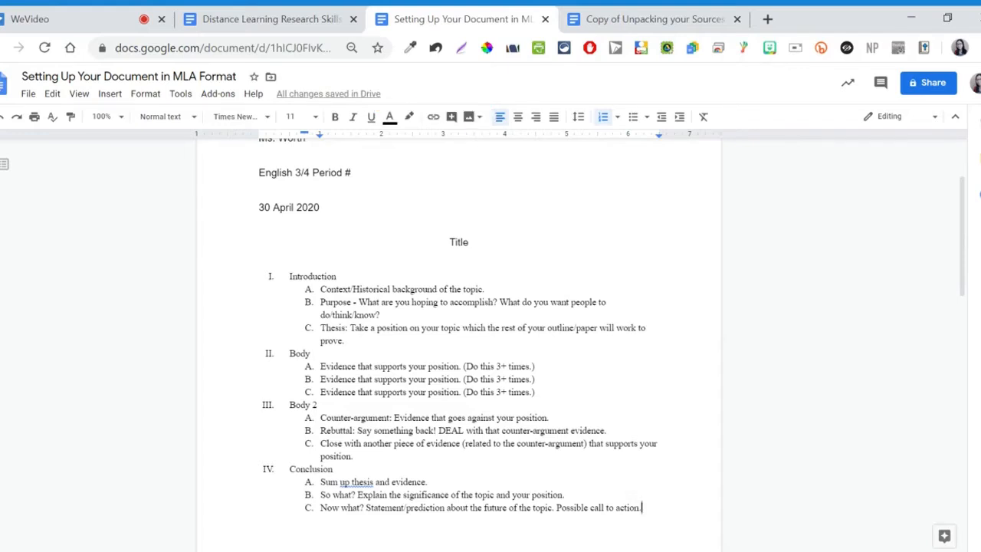
Step: Change the font of the entire document text to Arial
{"action": "key", "text": "ctrl+a"}
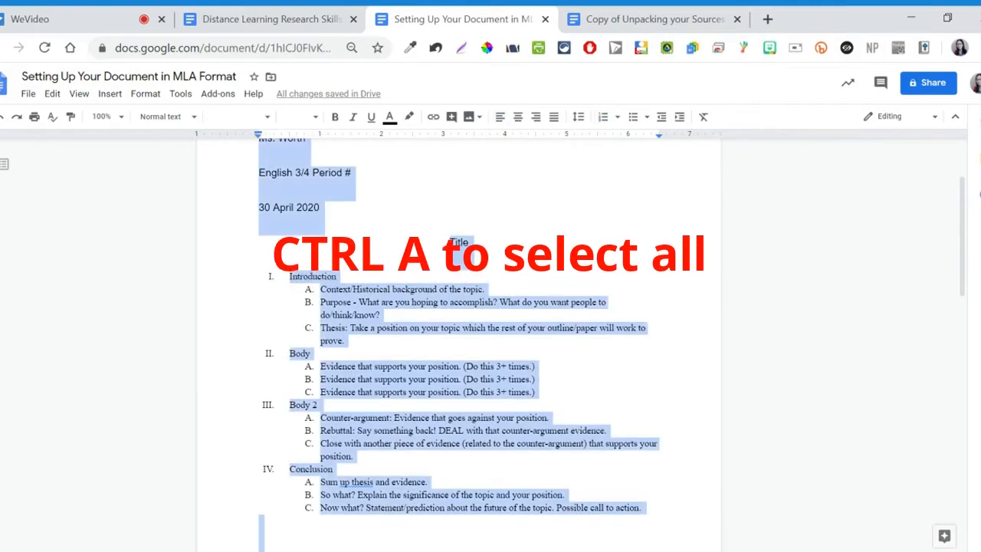
{"action": "left_click", "coordinate": [265, 129]}
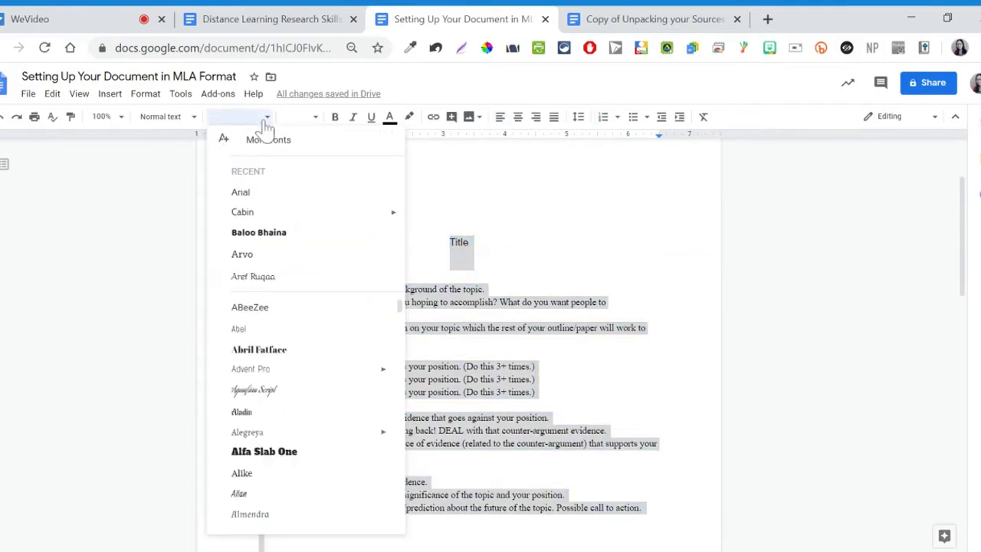
{"action": "left_click", "coordinate": [261, 196]}
{"action": "scroll", "coordinate": [256, 197], "scroll_direction": "down", "scroll_amount": 2}
{"action": "left_click", "coordinate": [378, 279]}
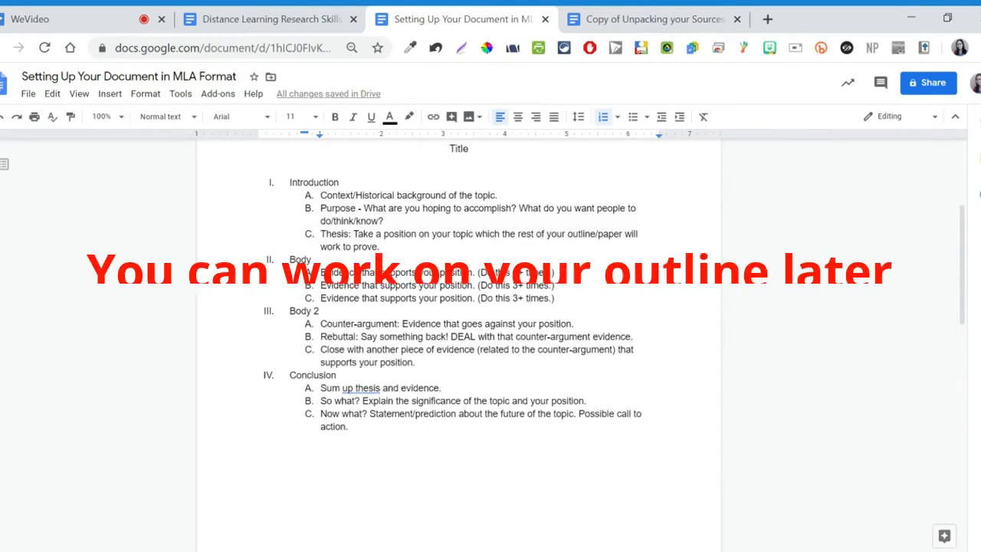
Step: Insert a page break after the last Conclusion item of the outline and remove the list lettering from the new page's first line
{"action": "left_click", "coordinate": [349, 427]}
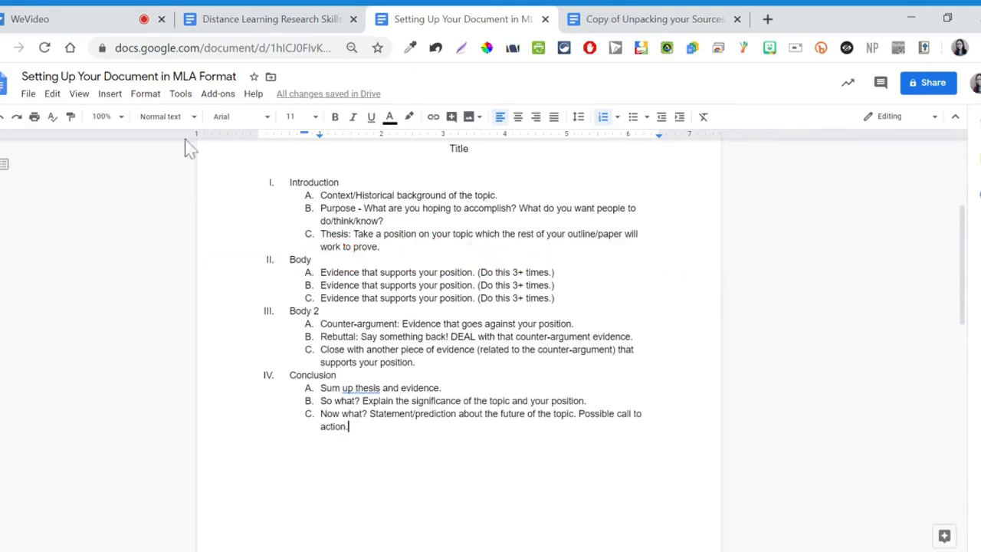
{"action": "left_click", "coordinate": [112, 94]}
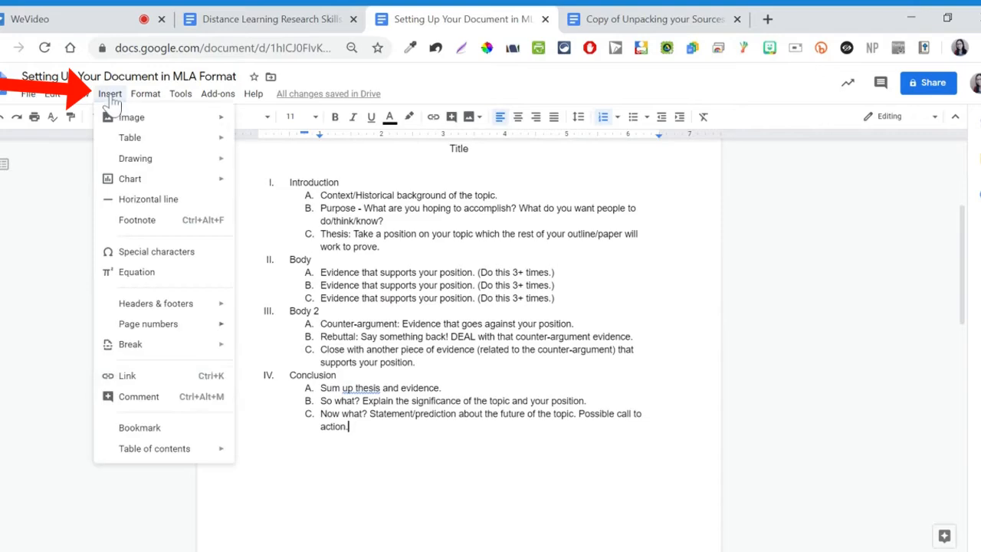
{"action": "mouse_move", "coordinate": [172, 354]}
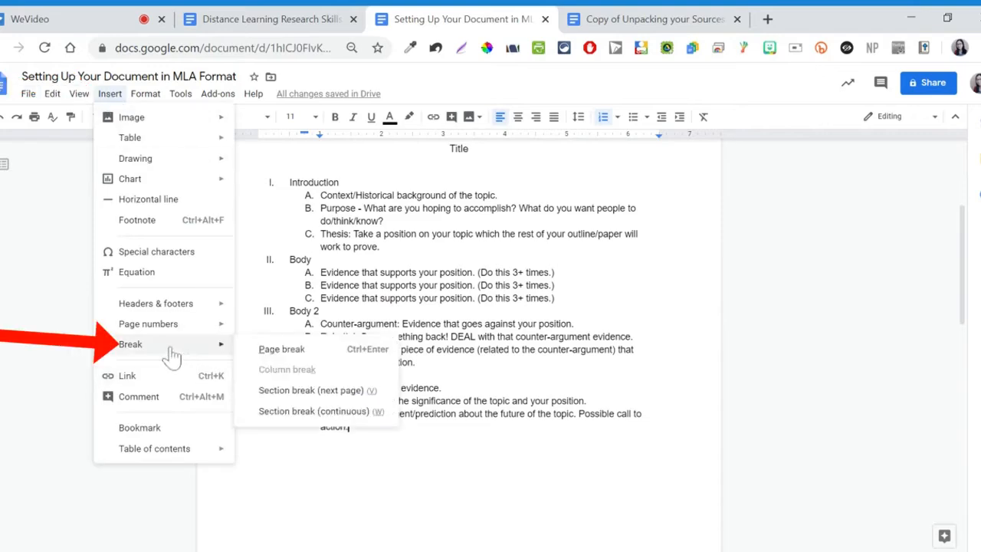
{"action": "left_click", "coordinate": [280, 351]}
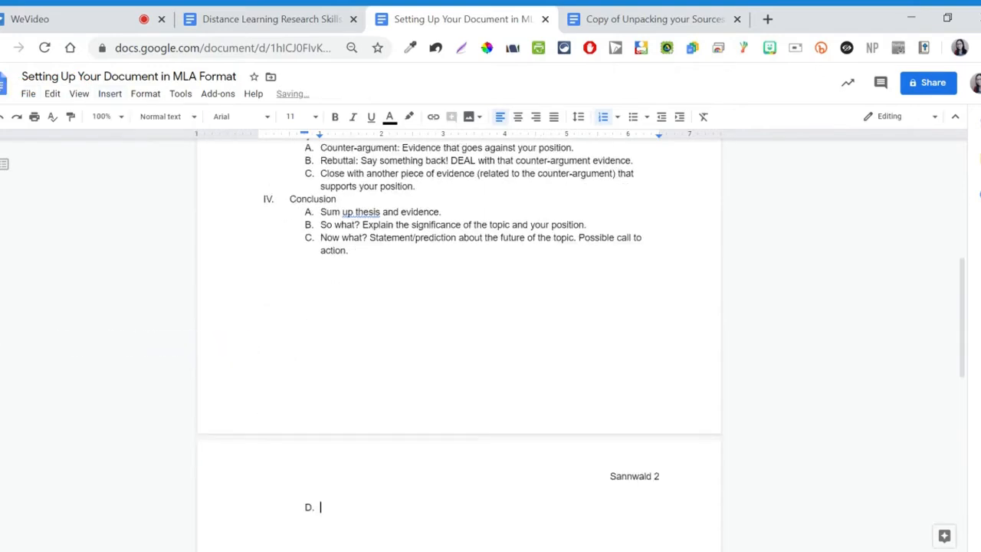
{"action": "scroll", "coordinate": [460, 306], "scroll_direction": "down", "scroll_amount": 3}
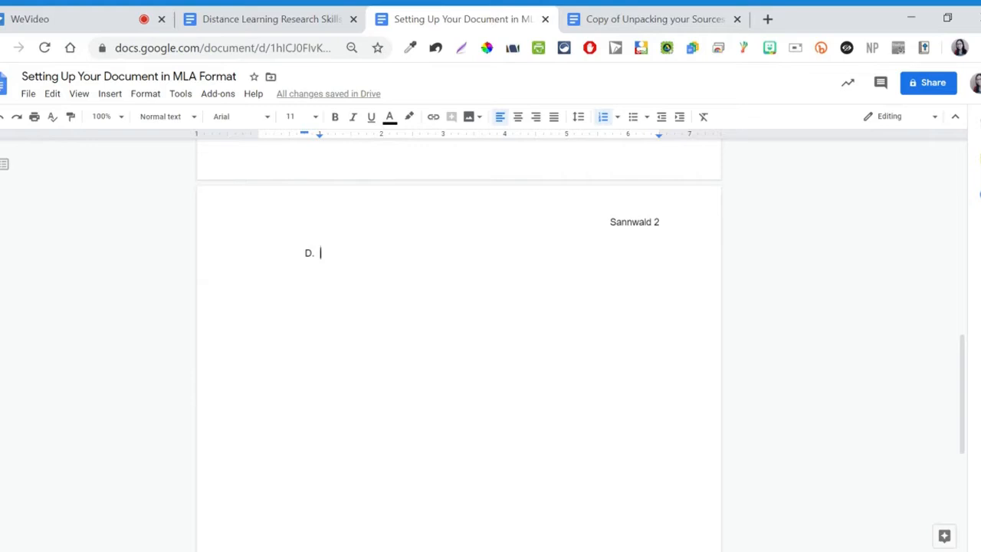
{"action": "key", "text": "BackSpace"}
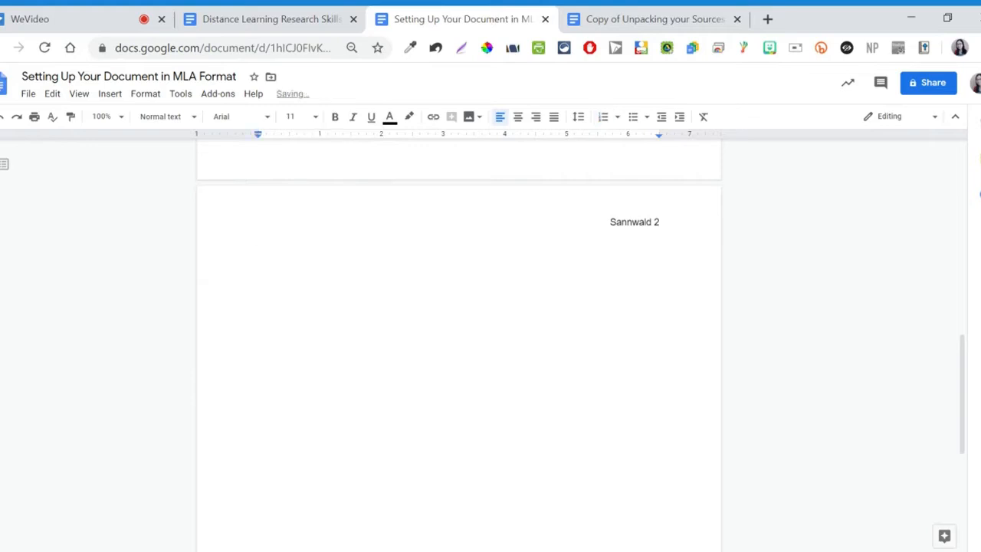
Step: Add the centered title "Works Cited" on the new page and start a left-aligned line below it
{"action": "left_click", "coordinate": [521, 118]}
{"action": "type", "text": "Works Cited"}
{"action": "key", "text": "Return"}
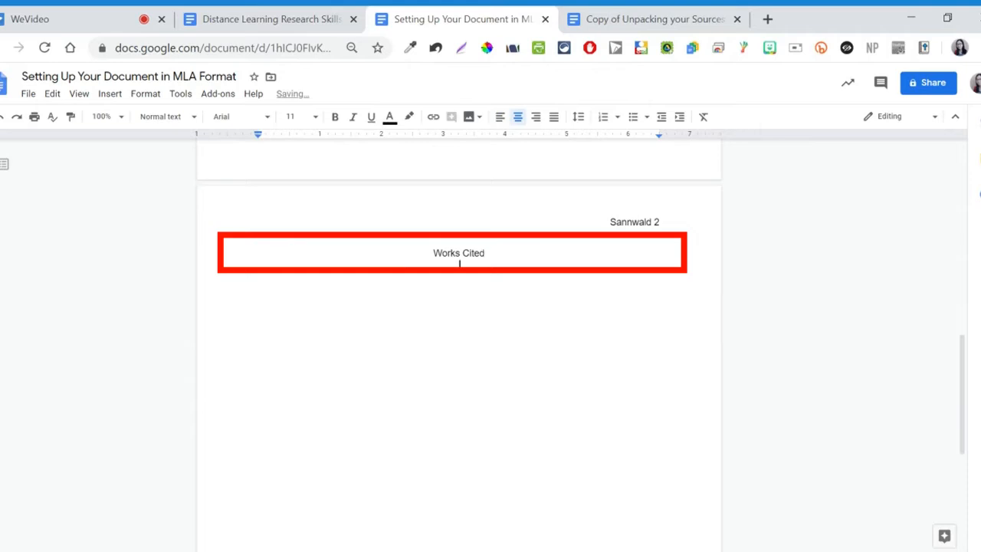
{"action": "left_click", "coordinate": [500, 122]}
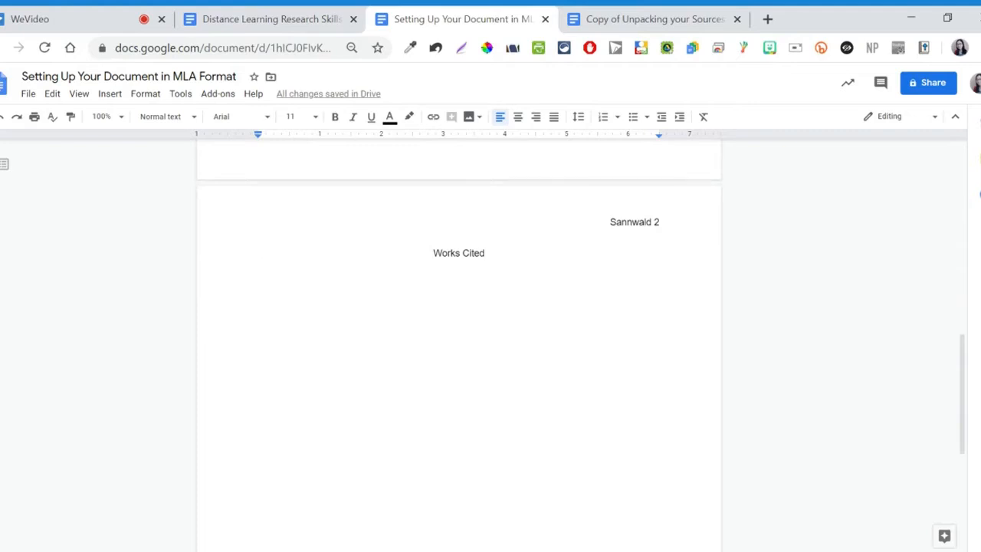
Step: Review the unit guide in Distance Learning Research Skills 2020 and the Source #1 table with its MLA Citation field in Copy of Unpacking your Sources
{"action": "left_click", "coordinate": [284, 19]}
{"action": "scroll", "coordinate": [332, 314], "scroll_direction": "up", "scroll_amount": 10}
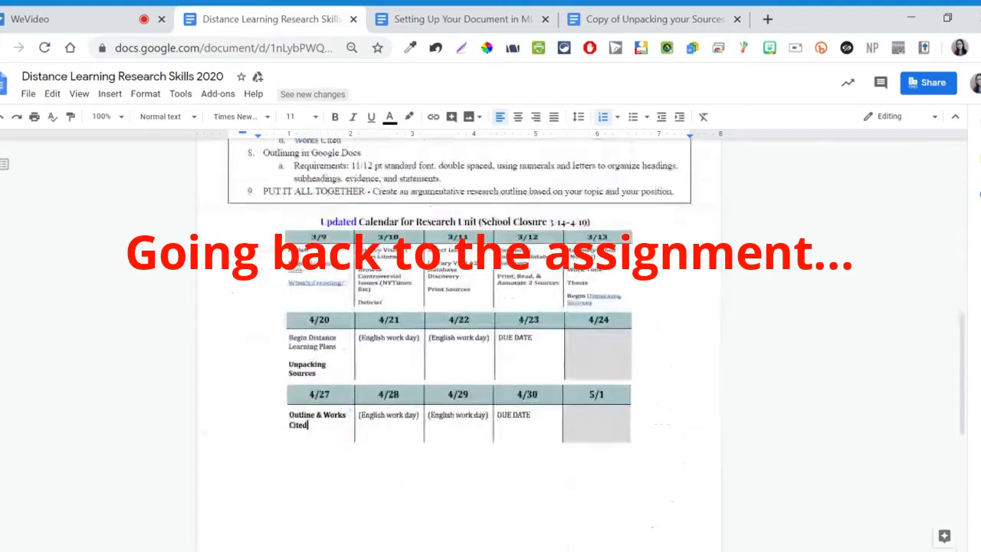
{"action": "scroll", "coordinate": [332, 314], "scroll_direction": "up", "scroll_amount": 4}
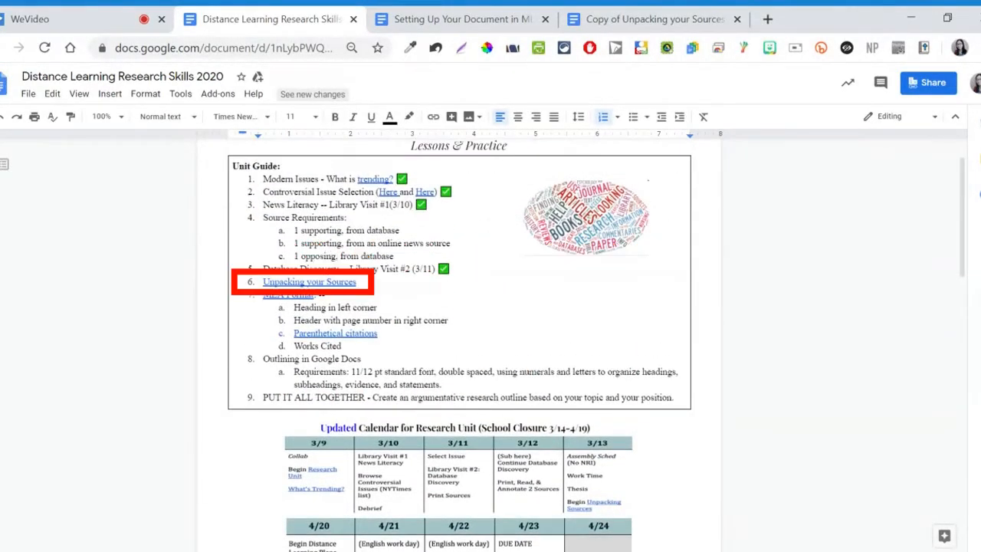
{"action": "left_click", "coordinate": [664, 20]}
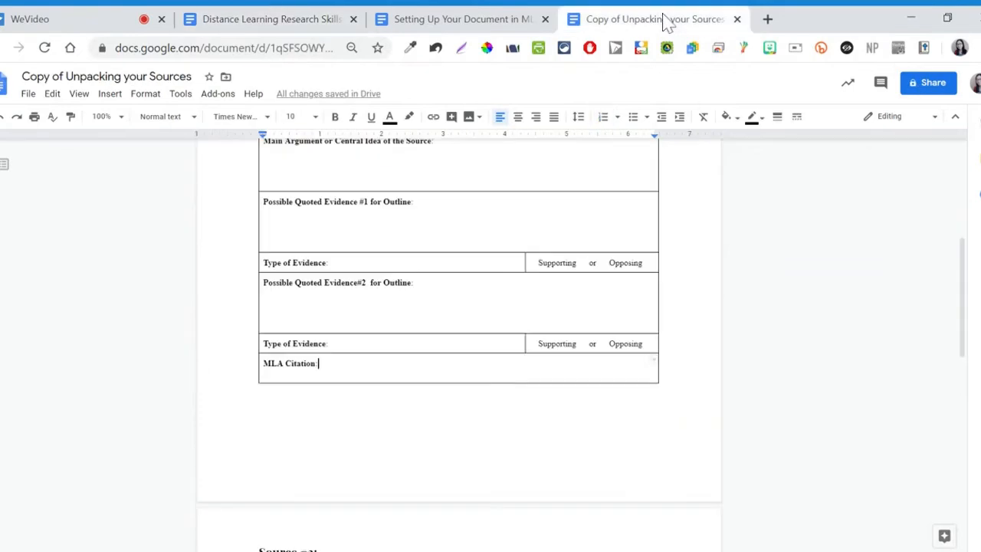
{"action": "scroll", "coordinate": [635, 313], "scroll_direction": "up", "scroll_amount": 5}
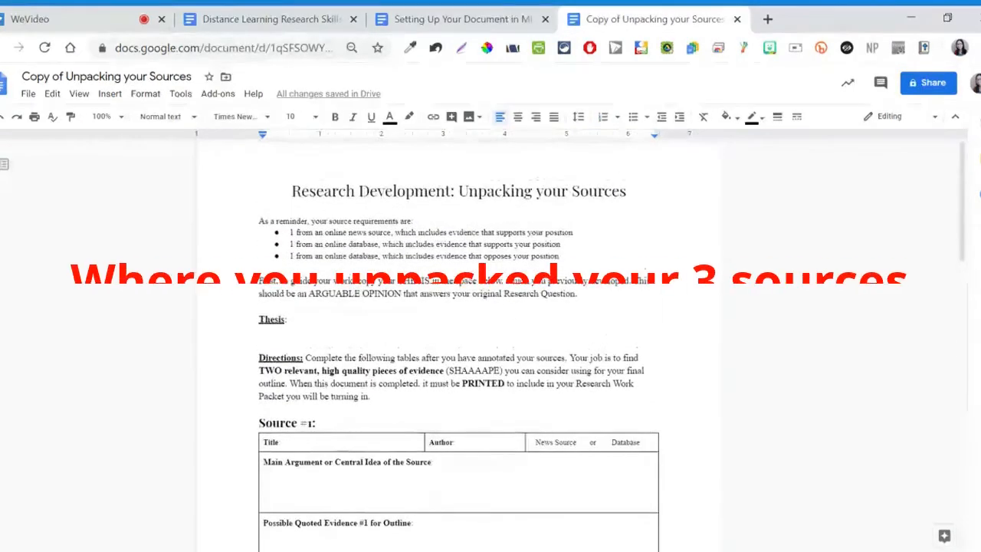
{"action": "scroll", "coordinate": [458, 345], "scroll_direction": "down", "scroll_amount": 2}
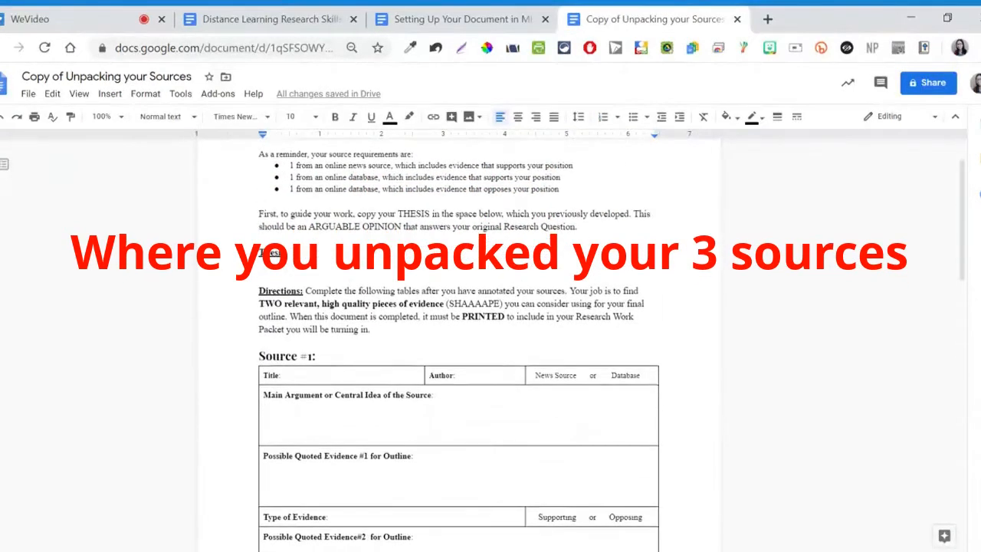
{"action": "scroll", "coordinate": [459, 342], "scroll_direction": "down", "scroll_amount": 3}
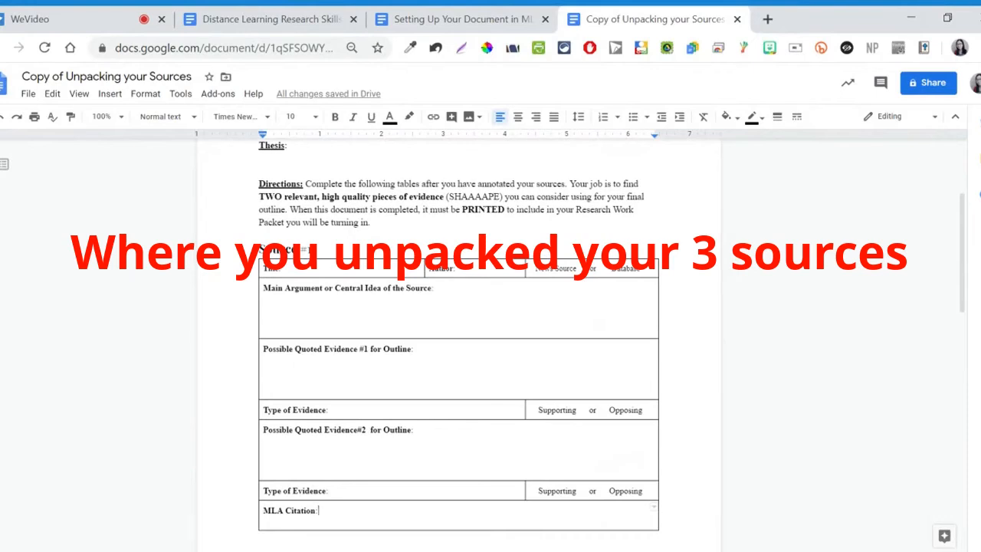
{"action": "scroll", "coordinate": [459, 342], "scroll_direction": "down", "scroll_amount": 1}
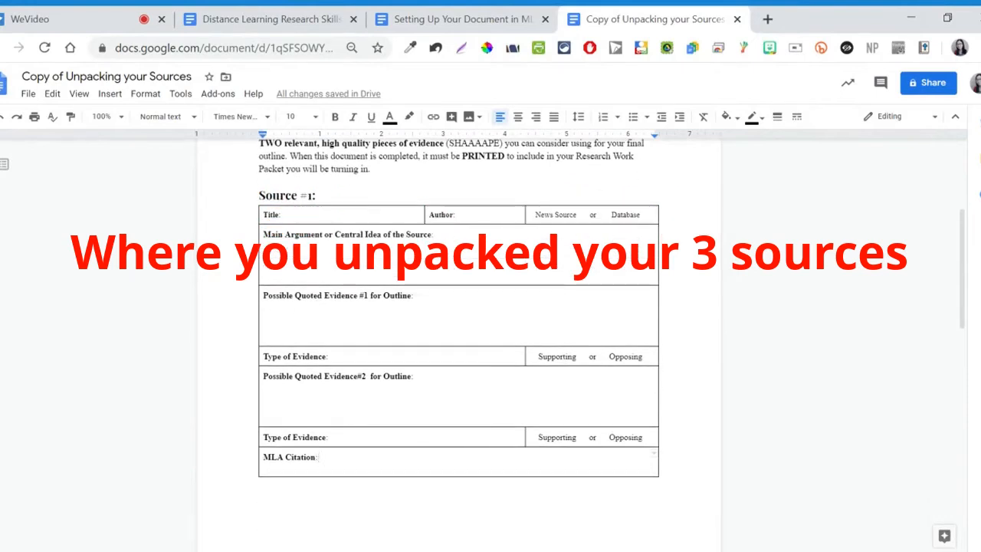
{"action": "scroll", "coordinate": [458, 341], "scroll_direction": "down", "scroll_amount": 2}
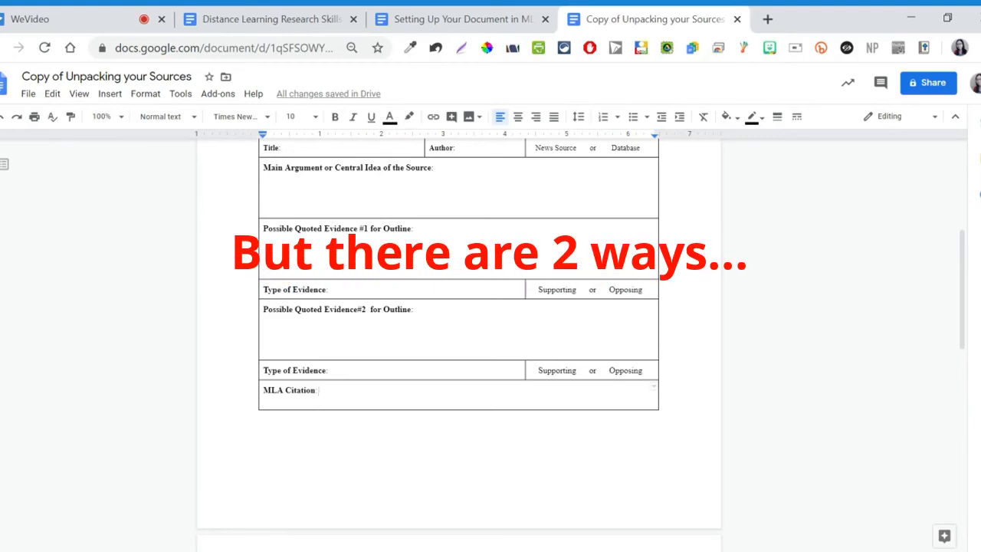
{"action": "scroll", "coordinate": [458, 345], "scroll_direction": "up", "scroll_amount": 2}
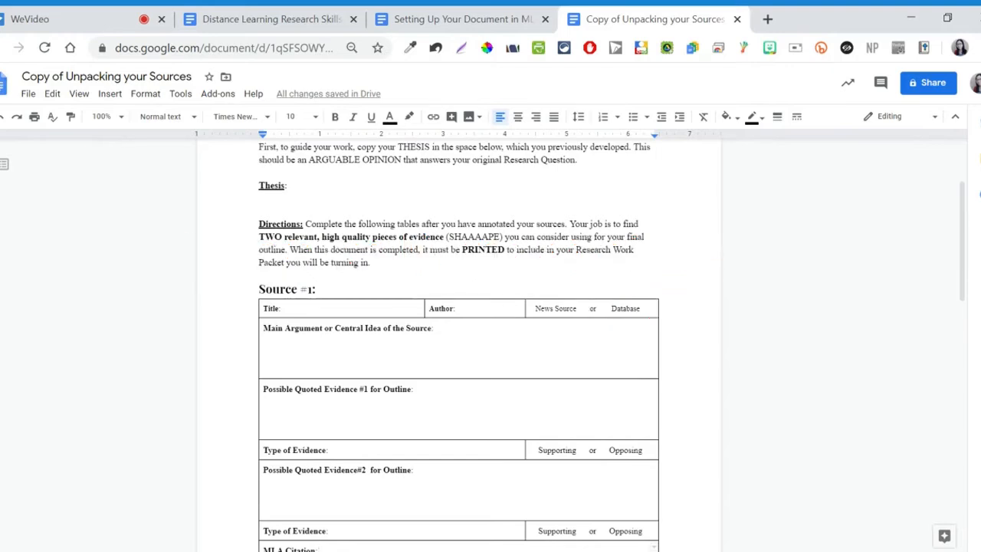
Step: Open mybib.com in a new browser tab, sign in with the Google account and start a new citation in My first project
{"action": "left_click", "coordinate": [767, 19]}
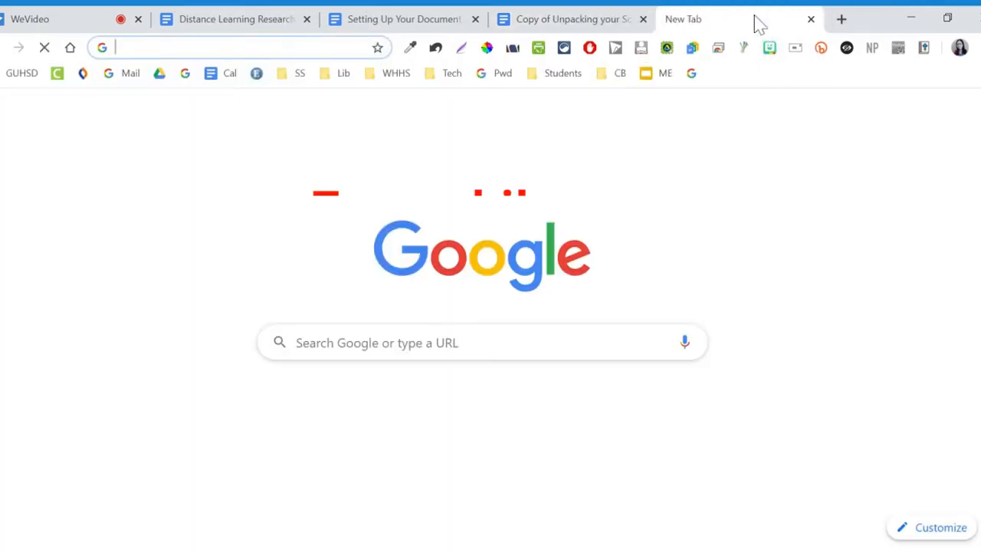
{"action": "type", "text": "mybib.com"}
{"action": "key", "text": "Return"}
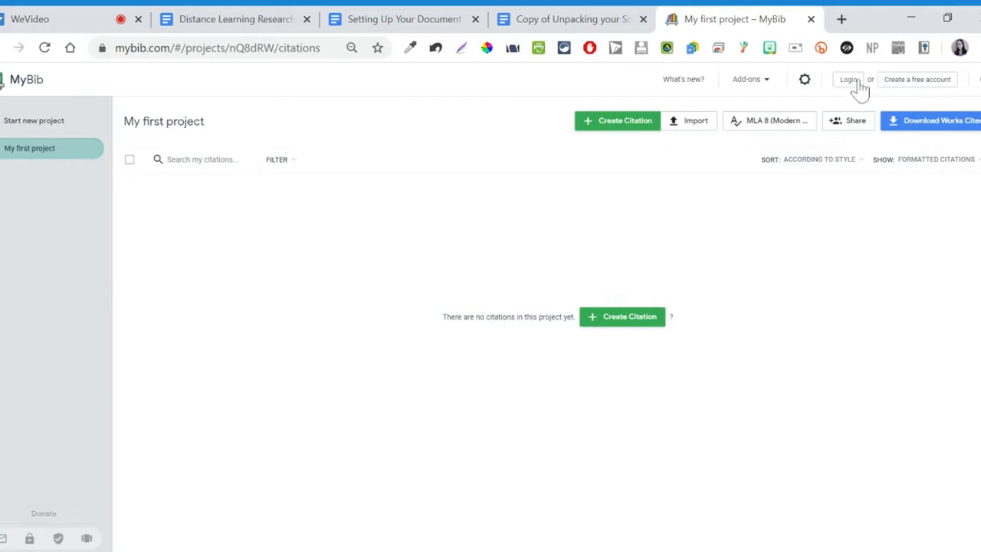
{"action": "left_click", "coordinate": [851, 83]}
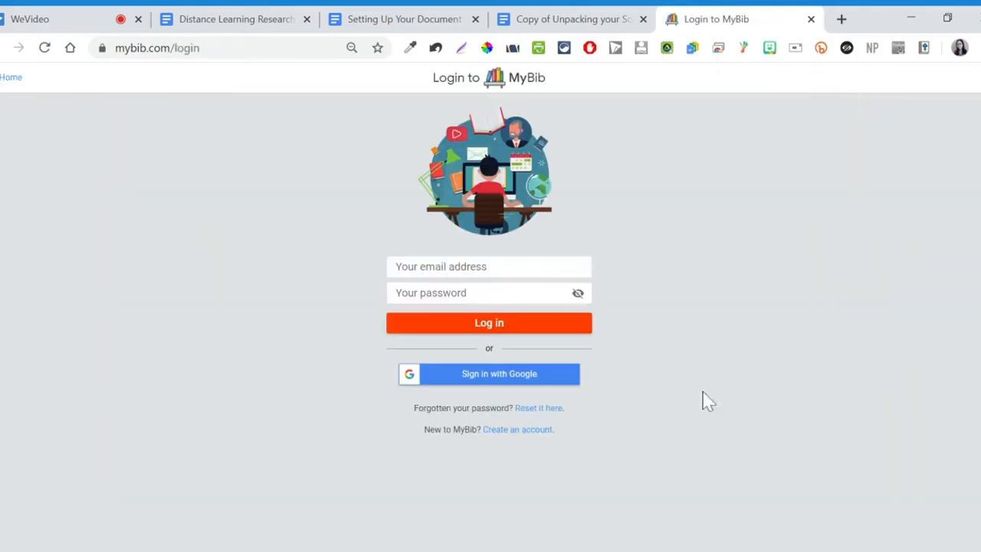
{"action": "left_click", "coordinate": [506, 380]}
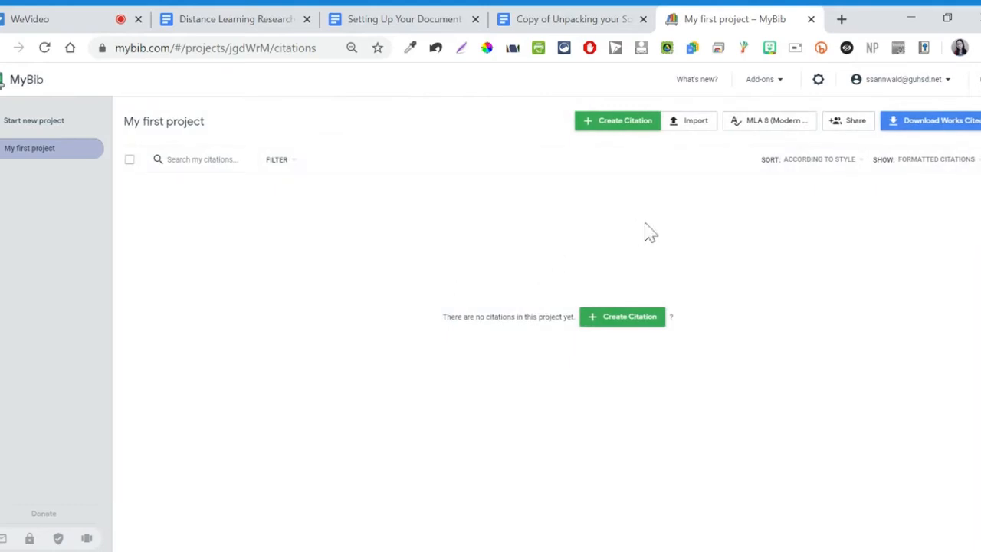
{"action": "left_click", "coordinate": [622, 128]}
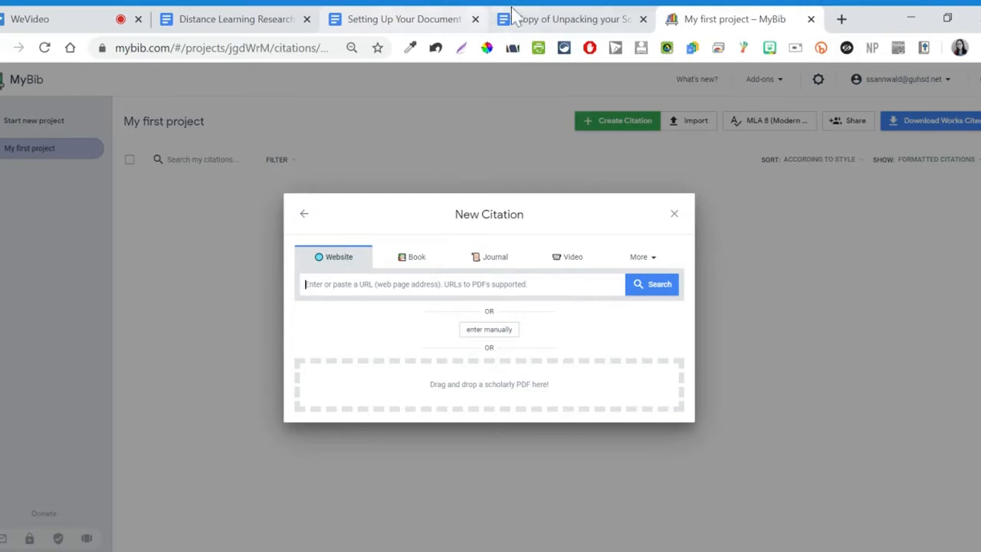
Step: Open the New York Times list of 130 argumentative writing prompts from the second Controversial Issue Selection link in Distance Learning Research Skills 2020
{"action": "left_click", "coordinate": [280, 17]}
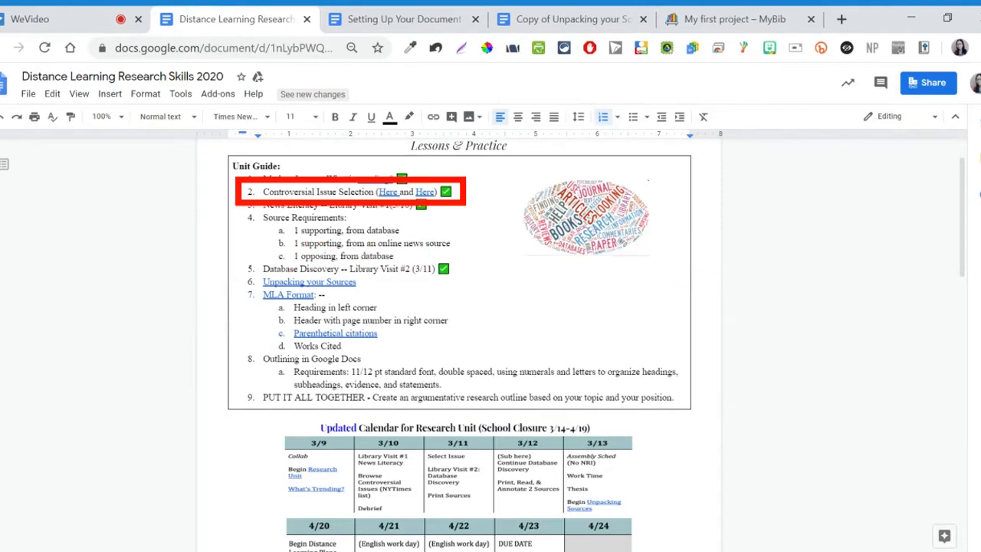
{"action": "left_click", "coordinate": [425, 192]}
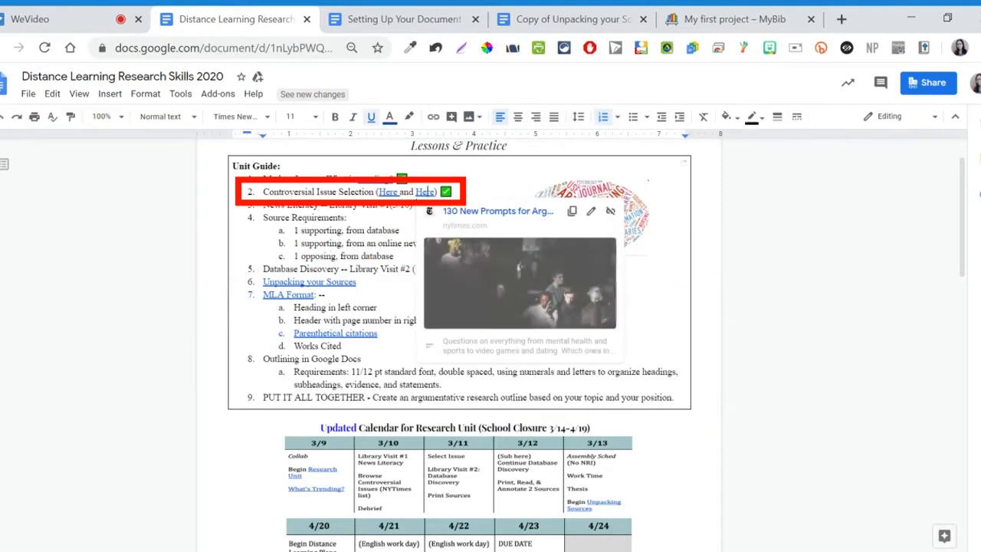
{"action": "left_click", "coordinate": [467, 221]}
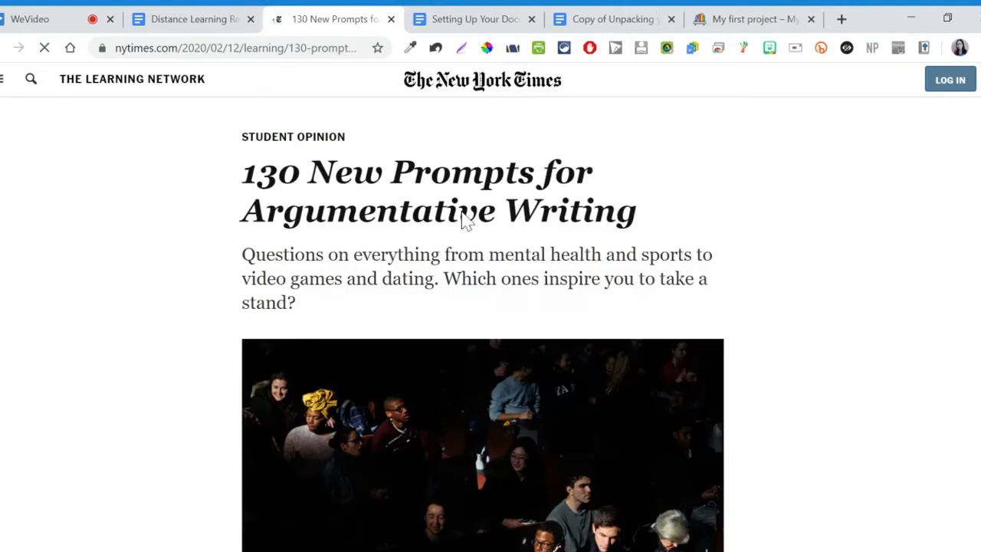
Step: Open the prompt "Do Memes Make the Internet a Better Place?" and follow its link to the article "The Role of Memes in Teen Culture"
{"action": "scroll", "coordinate": [468, 222], "scroll_direction": "down", "scroll_amount": 2}
{"action": "scroll", "coordinate": [463, 220], "scroll_direction": "down", "scroll_amount": 8}
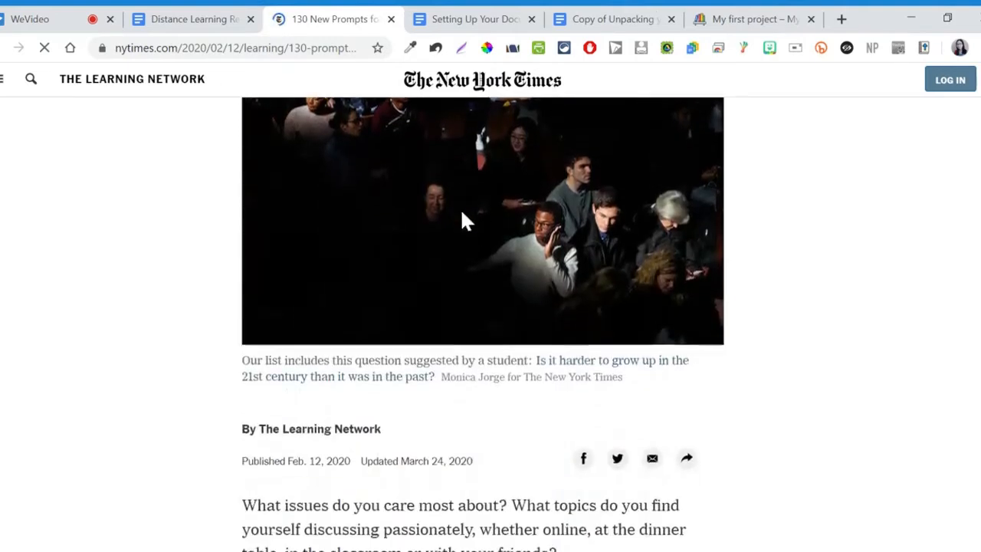
{"action": "scroll", "coordinate": [463, 220], "scroll_direction": "down", "scroll_amount": 6}
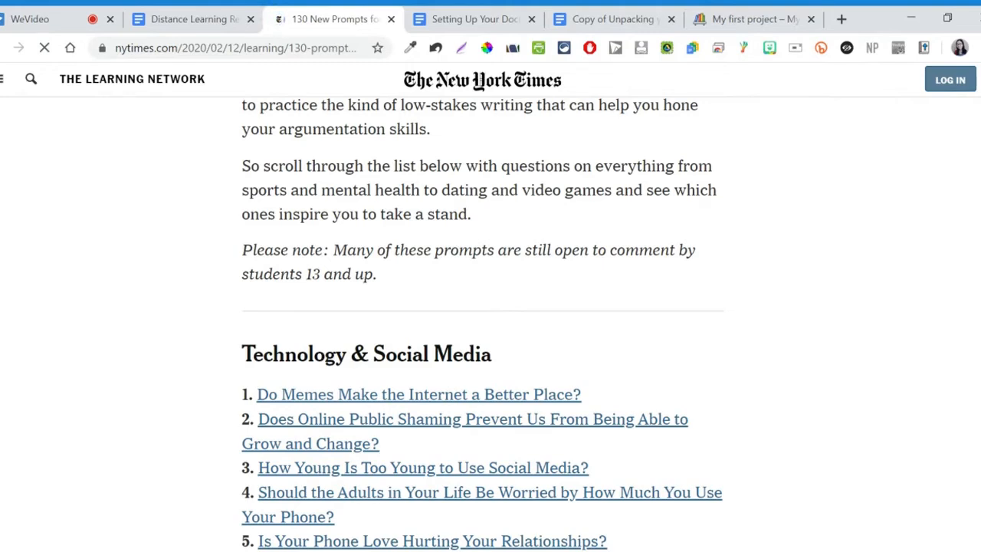
{"action": "left_click", "coordinate": [351, 394]}
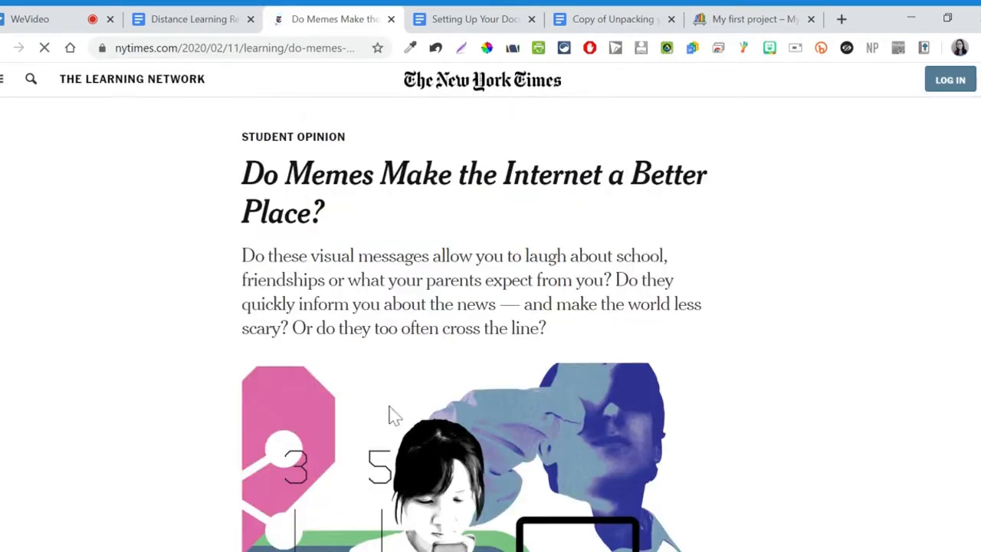
{"action": "scroll", "coordinate": [391, 414], "scroll_direction": "down", "scroll_amount": 3}
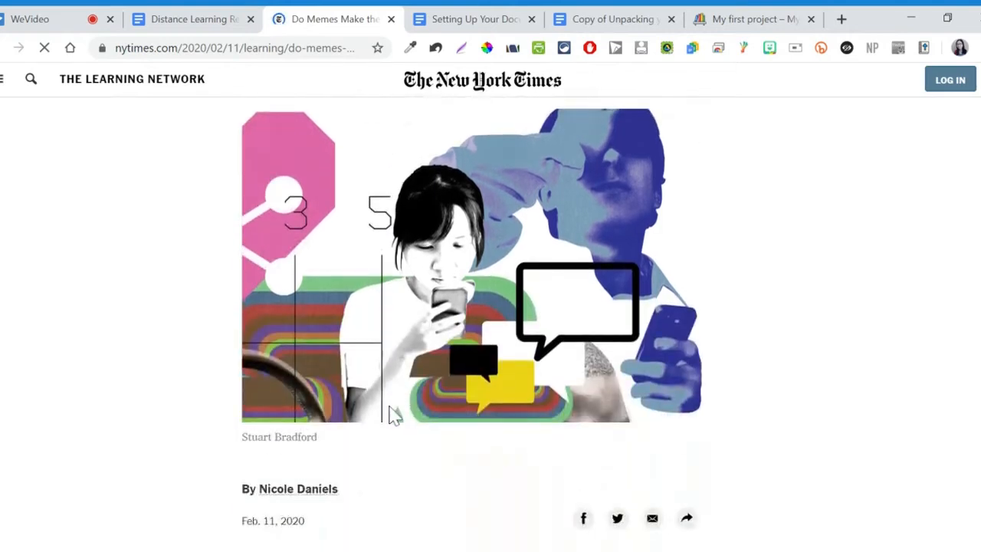
{"action": "scroll", "coordinate": [390, 411], "scroll_direction": "down", "scroll_amount": 6}
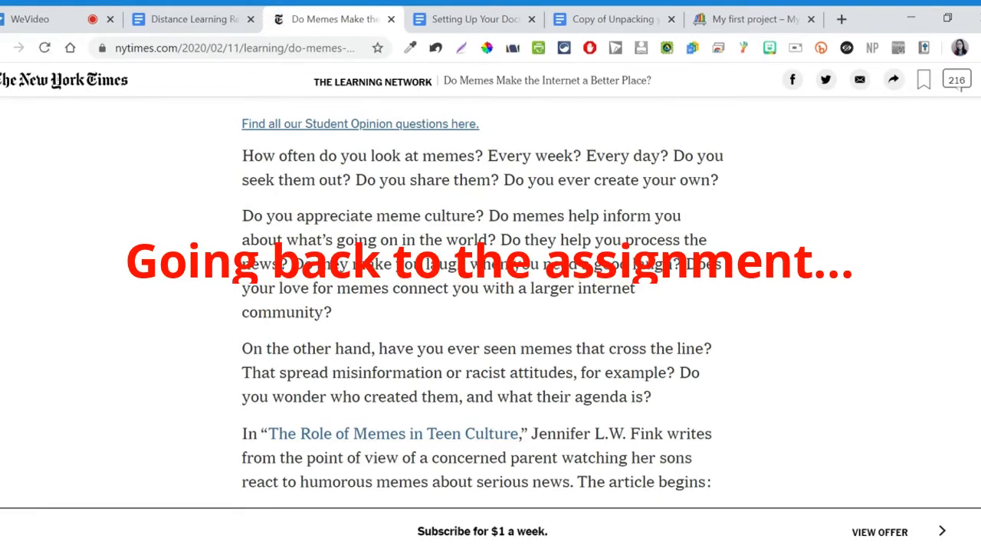
{"action": "left_click", "coordinate": [374, 436]}
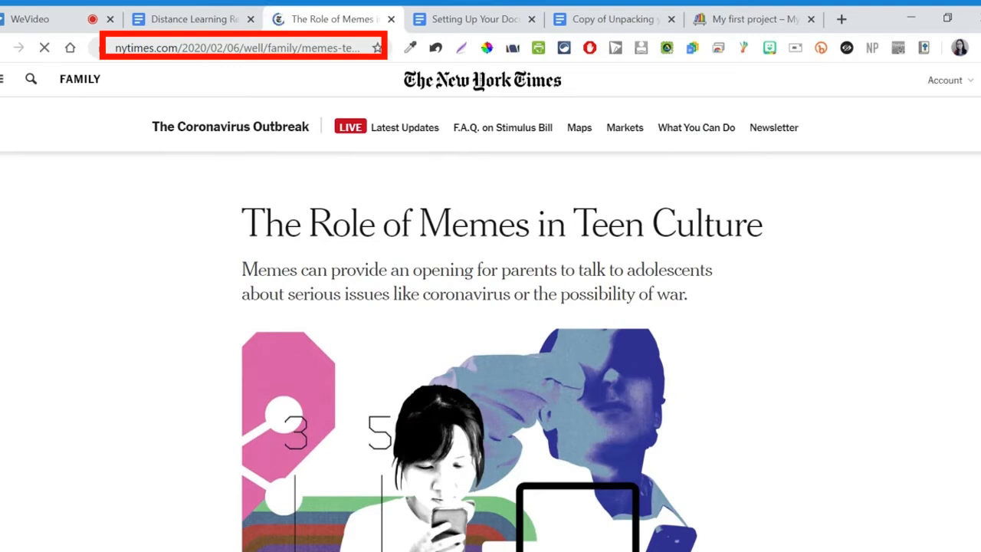
Step: Copy the article's web address, switch to MyBib and search for it as the website source of the new citation
{"action": "left_click", "coordinate": [221, 49]}
{"action": "key", "text": "ctrl+c"}
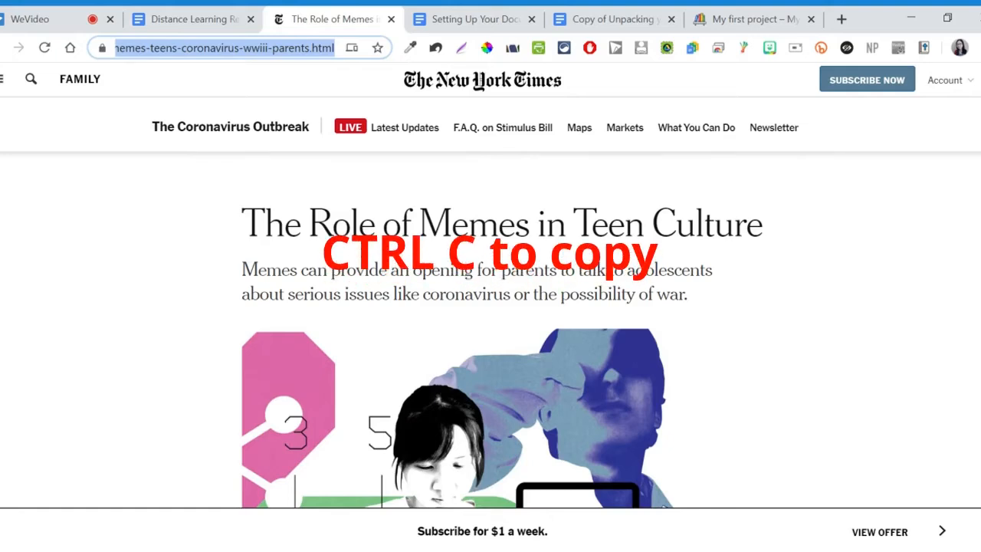
{"action": "left_click", "coordinate": [725, 23]}
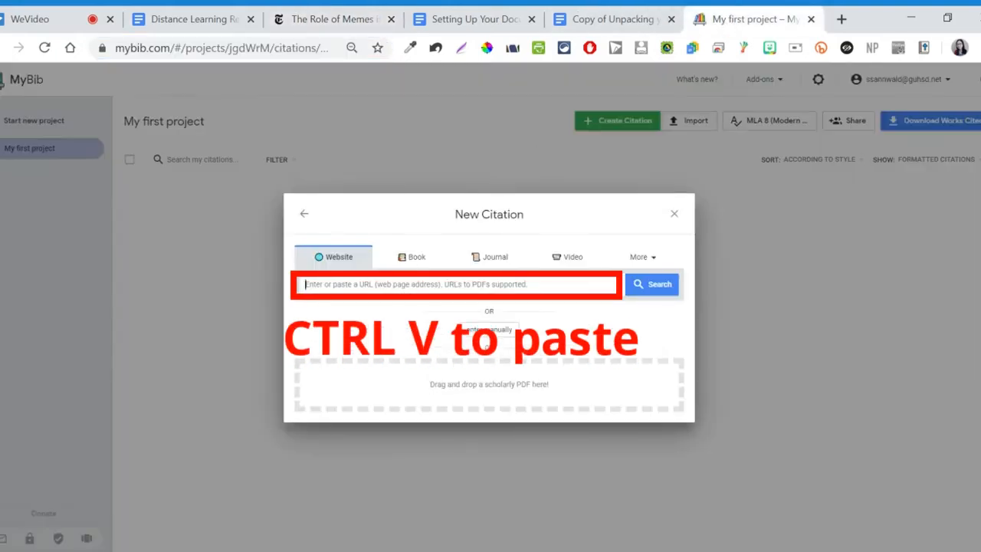
{"action": "key", "text": "ctrl+v"}
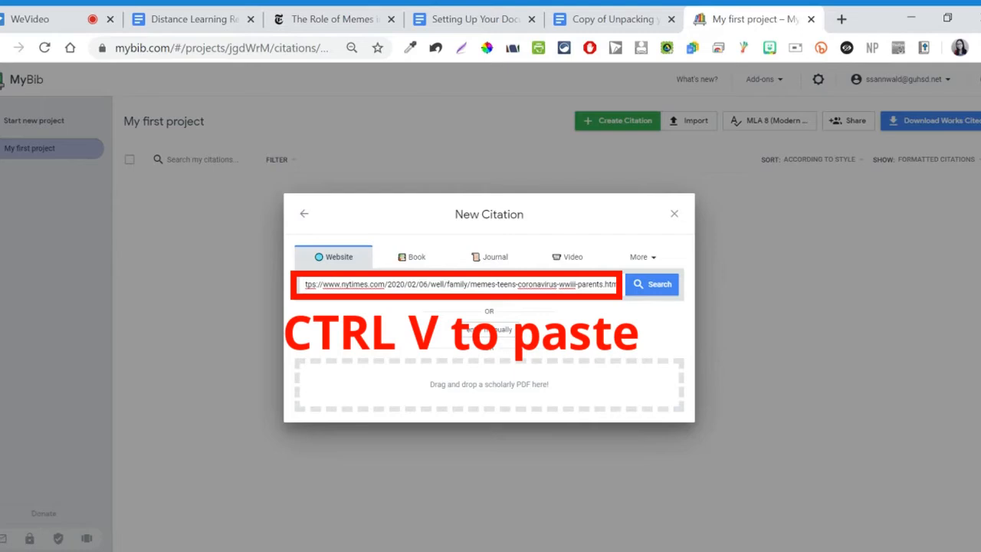
{"action": "left_click", "coordinate": [658, 289]}
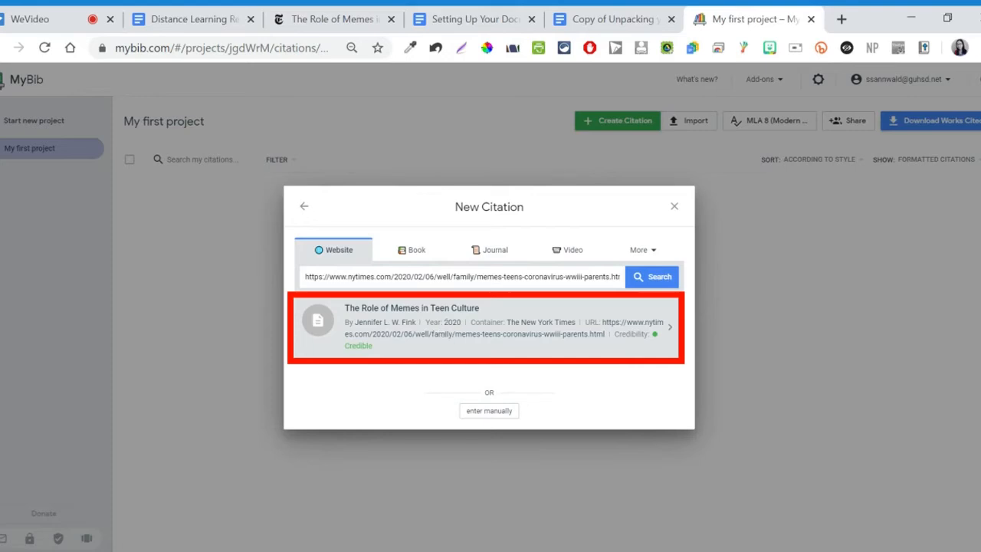
Step: Choose the found article "The Role of Memes in Teen Culture", set its access date to today (2020-3-31) and save the citation
{"action": "left_click", "coordinate": [450, 332]}
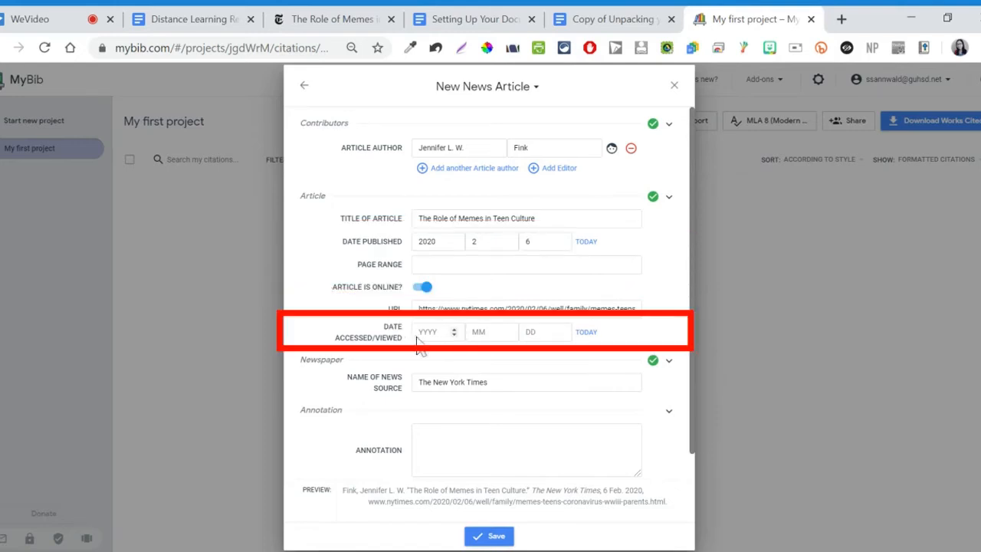
{"action": "left_click", "coordinate": [586, 334]}
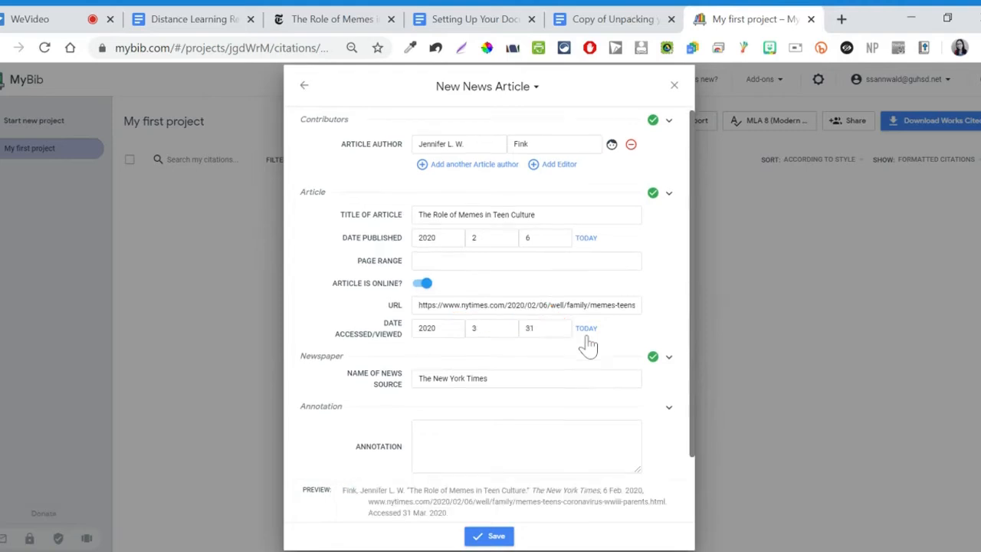
{"action": "scroll", "coordinate": [584, 346], "scroll_direction": "down", "scroll_amount": 1}
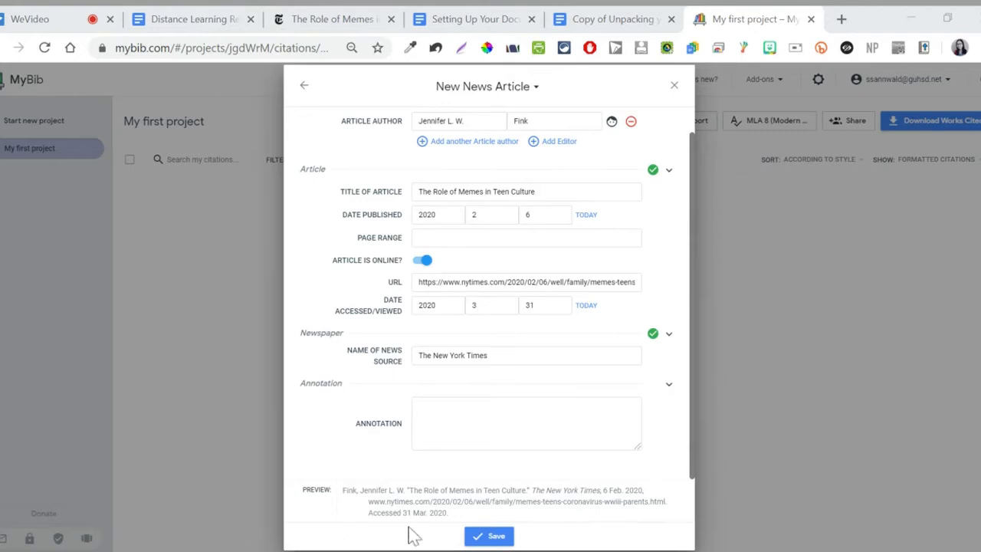
{"action": "left_click", "coordinate": [496, 539]}
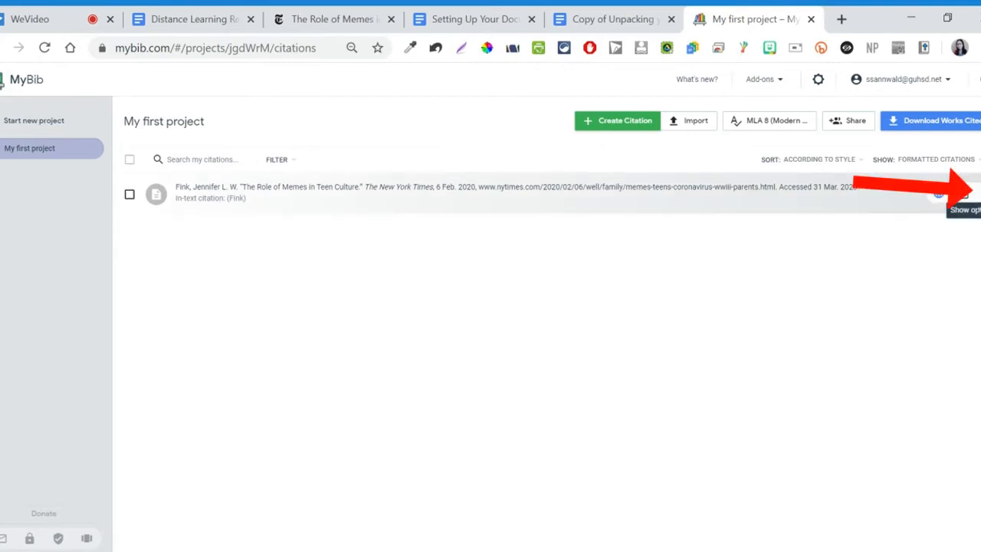
Step: Copy the saved citation's bibliography entry and paste it into Source #1's MLA Citation cell in Copy of Unpacking your Sources
{"action": "left_click", "coordinate": [964, 192]}
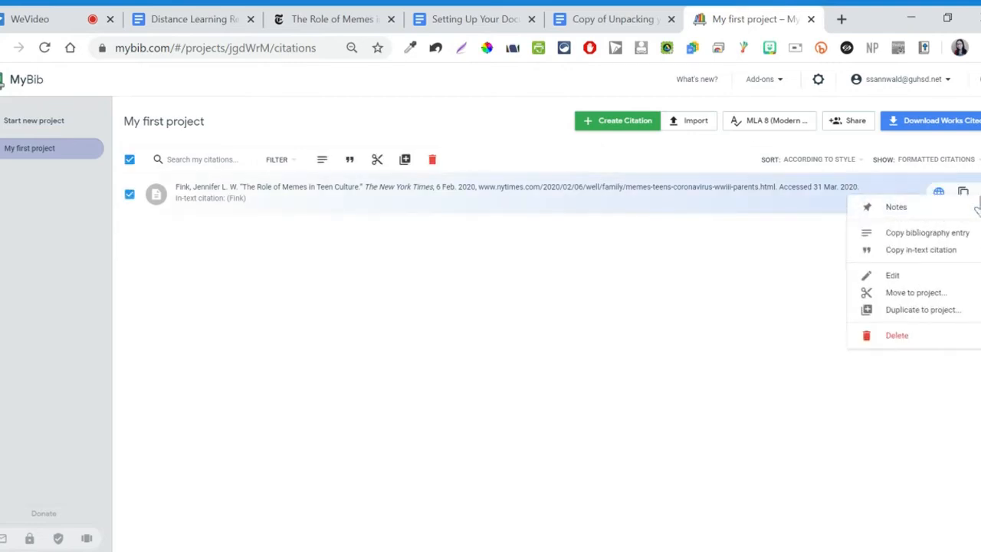
{"action": "left_click", "coordinate": [930, 236]}
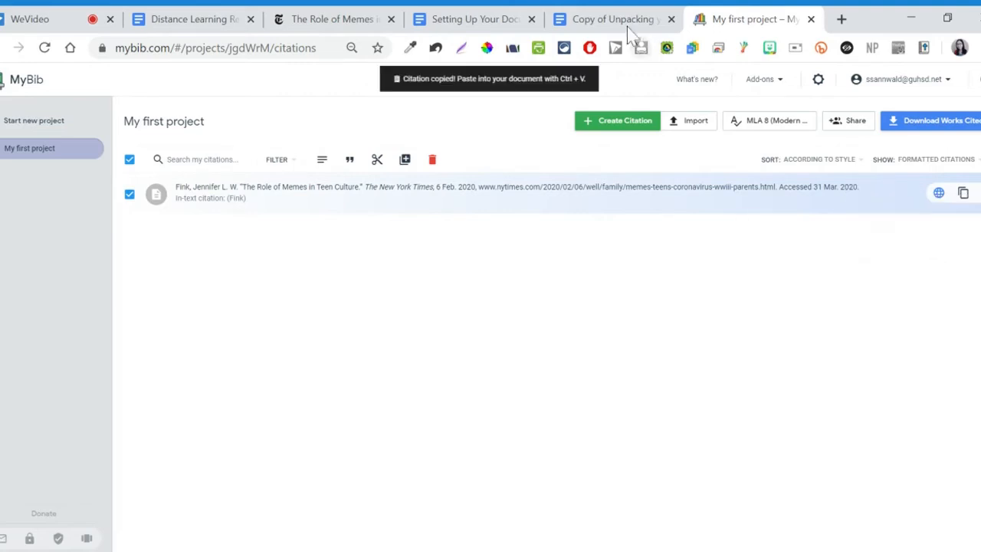
{"action": "left_click", "coordinate": [498, 20]}
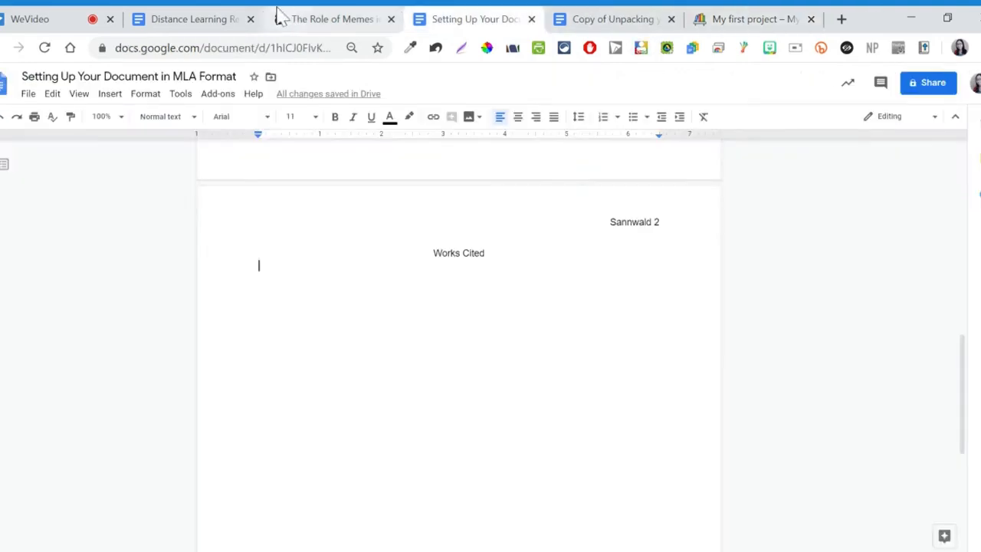
{"action": "left_click", "coordinate": [200, 14]}
{"action": "left_click", "coordinate": [622, 21]}
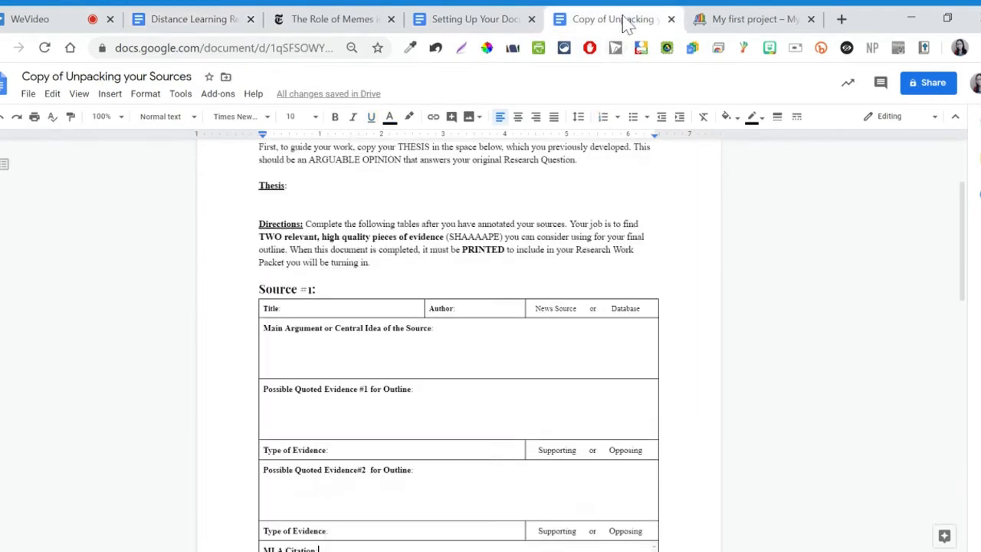
{"action": "scroll", "coordinate": [580, 335], "scroll_direction": "down", "scroll_amount": 3}
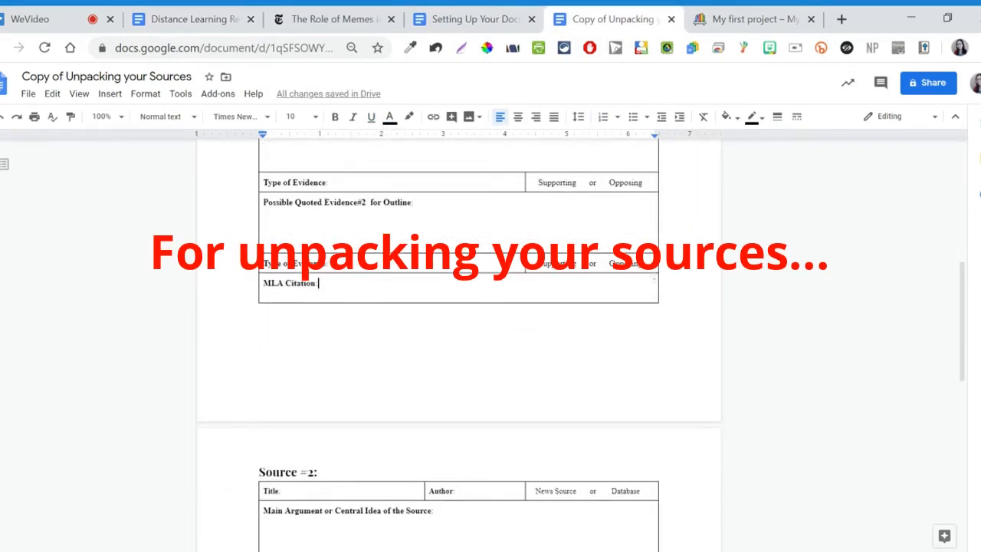
{"action": "key", "text": "ctrl+v"}
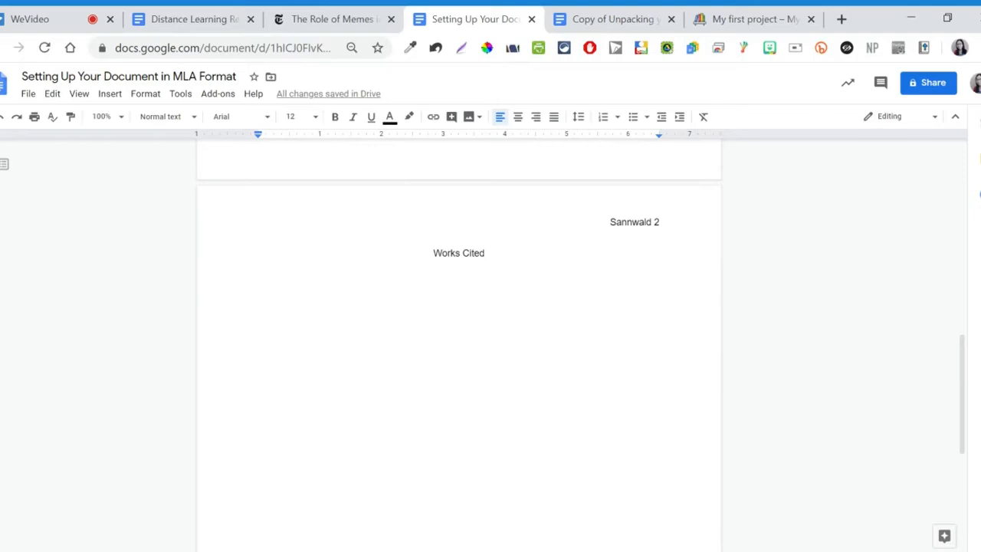
Step: Paste the citation under Works Cited in Setting Up Your Document in MLA Format and remove the blank lines above it
{"action": "key", "text": "ctrl+v"}
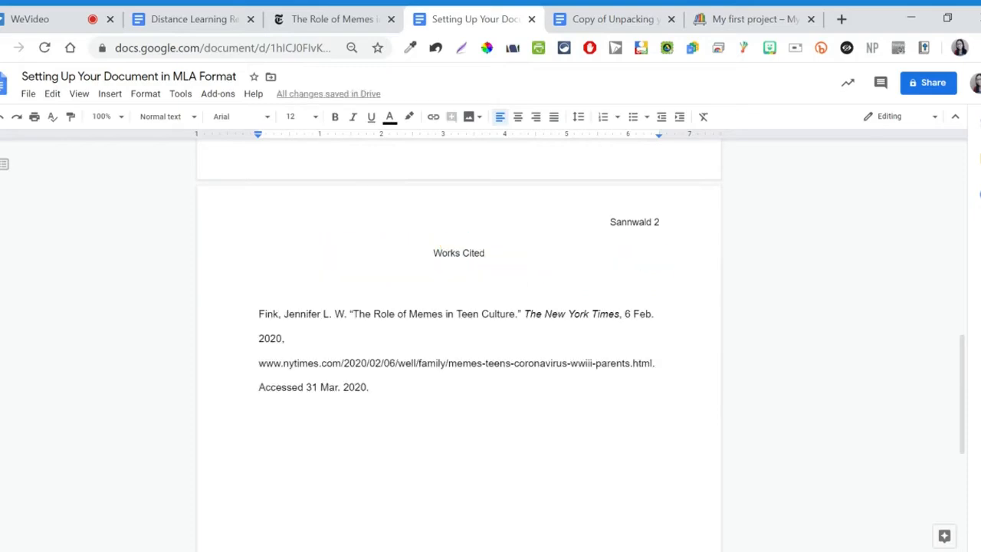
{"action": "left_click", "coordinate": [259, 279]}
{"action": "key", "text": "BackSpace"}
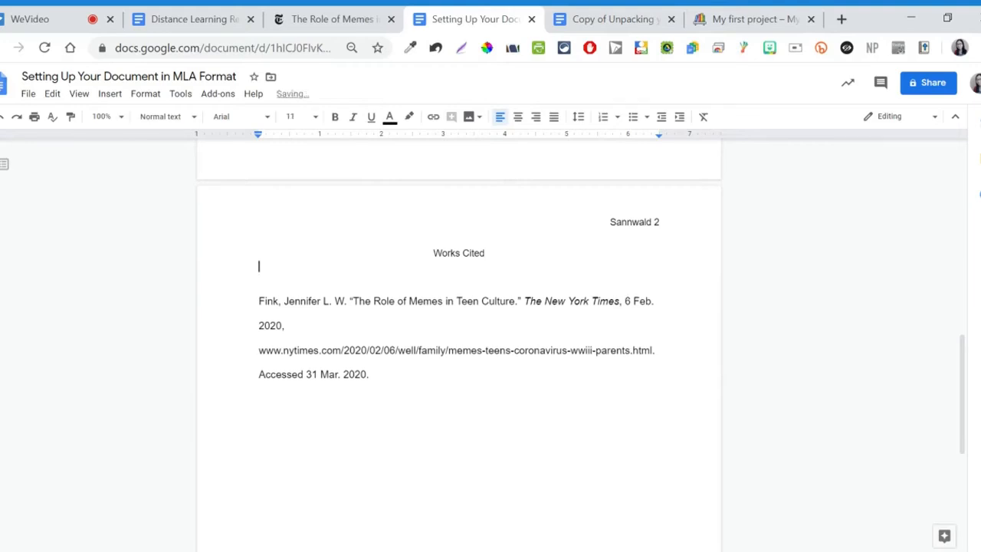
{"action": "key", "text": "BackSpace"}
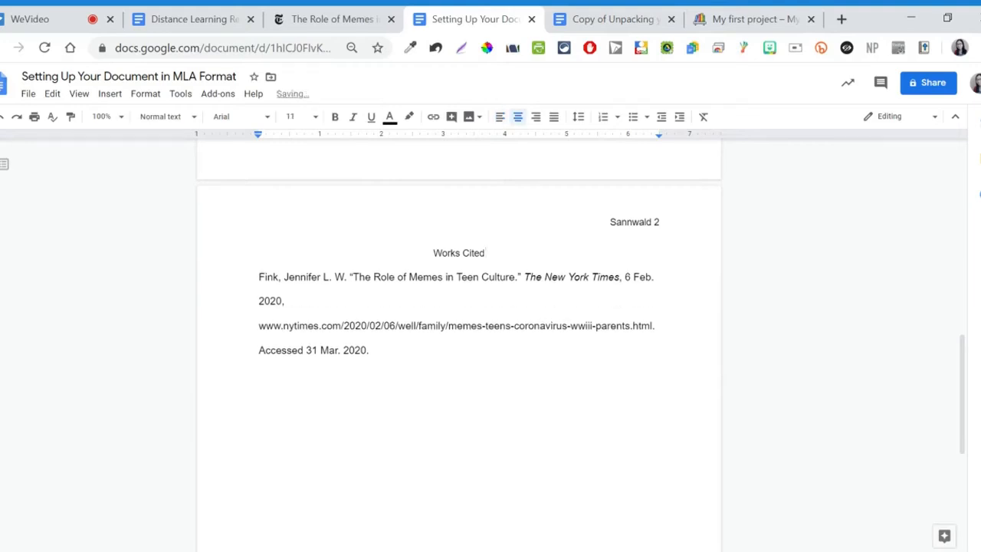
Step: Open the library website westhillslib.weebly.com in a new tab and follow its Modern Controversial Issues Research class link
{"action": "key", "text": "ctrl+Tab"}
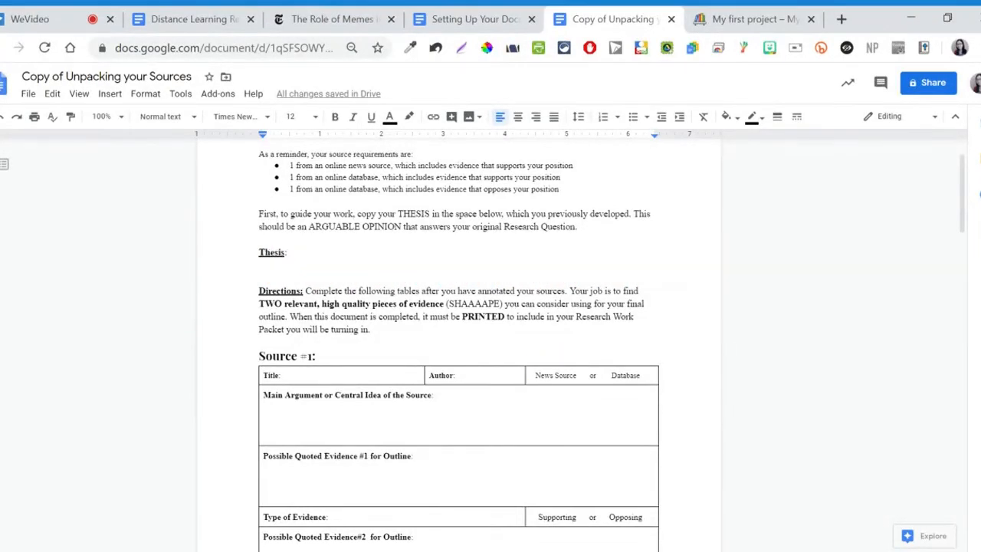
{"action": "left_click", "coordinate": [841, 20]}
{"action": "type", "text": "west"}
{"action": "key", "text": "Return"}
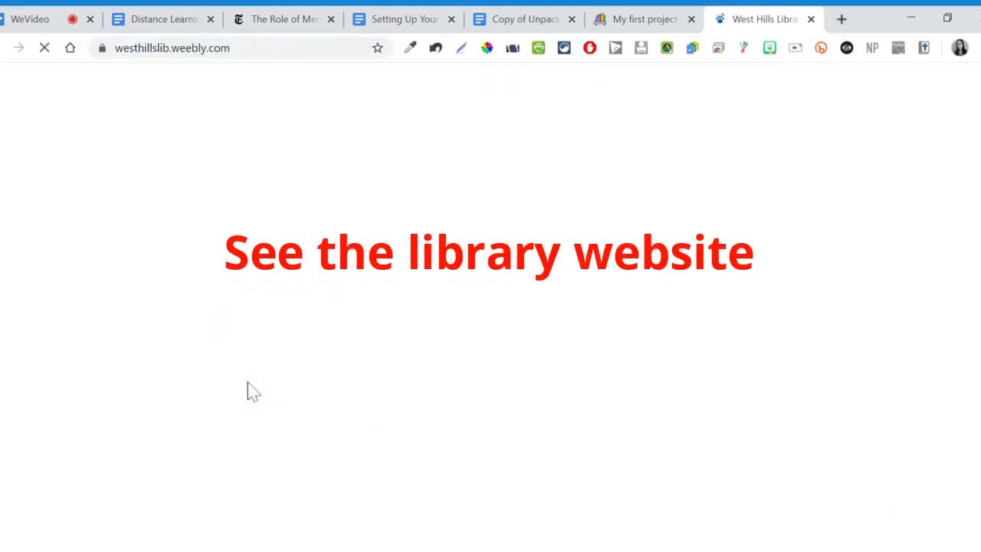
{"action": "scroll", "coordinate": [212, 342], "scroll_direction": "down", "scroll_amount": 15}
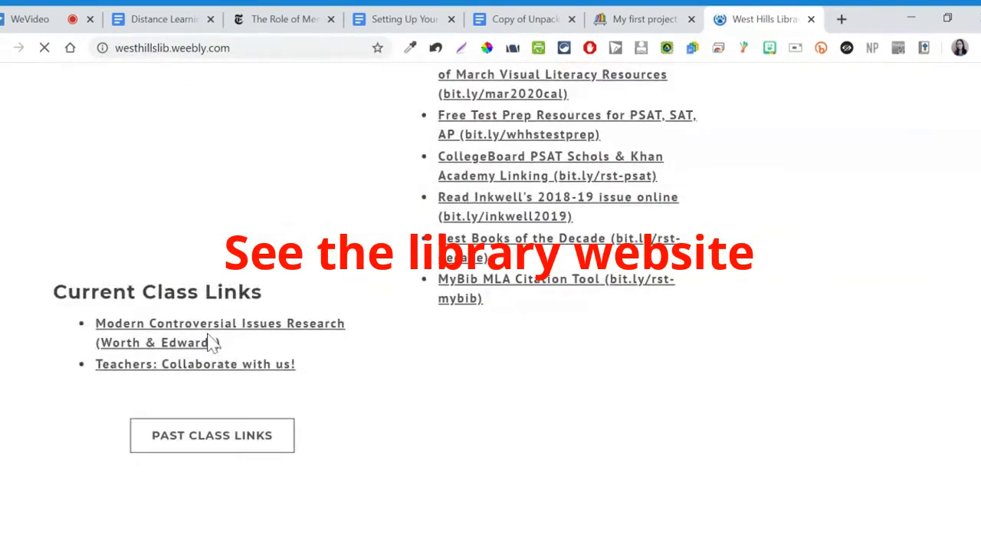
{"action": "left_click", "coordinate": [173, 334]}
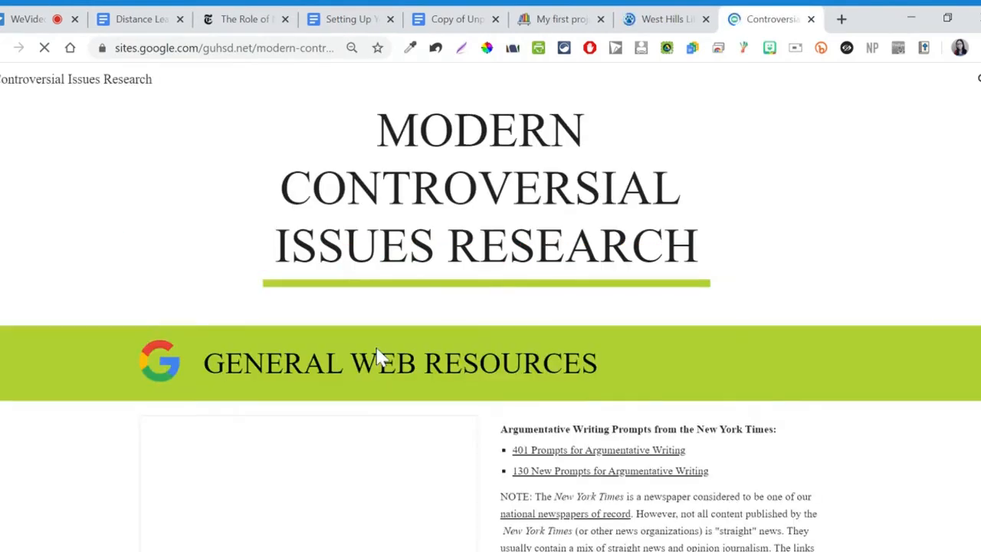
Step: Open Discovery Search from the research page and sign in with the school Google account
{"action": "scroll", "coordinate": [376, 354], "scroll_direction": "down", "scroll_amount": 8}
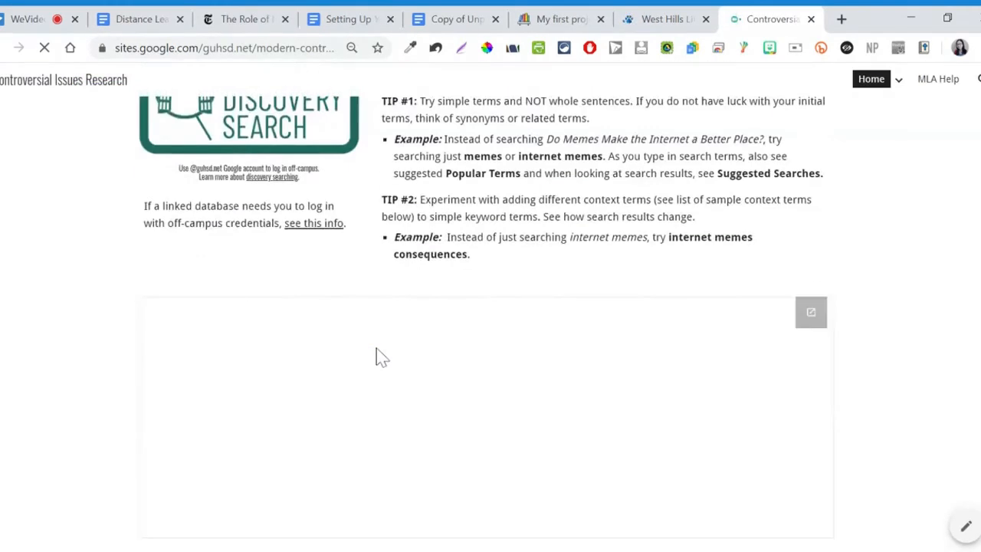
{"action": "scroll", "coordinate": [376, 355], "scroll_direction": "up", "scroll_amount": 3}
{"action": "left_click", "coordinate": [280, 290]}
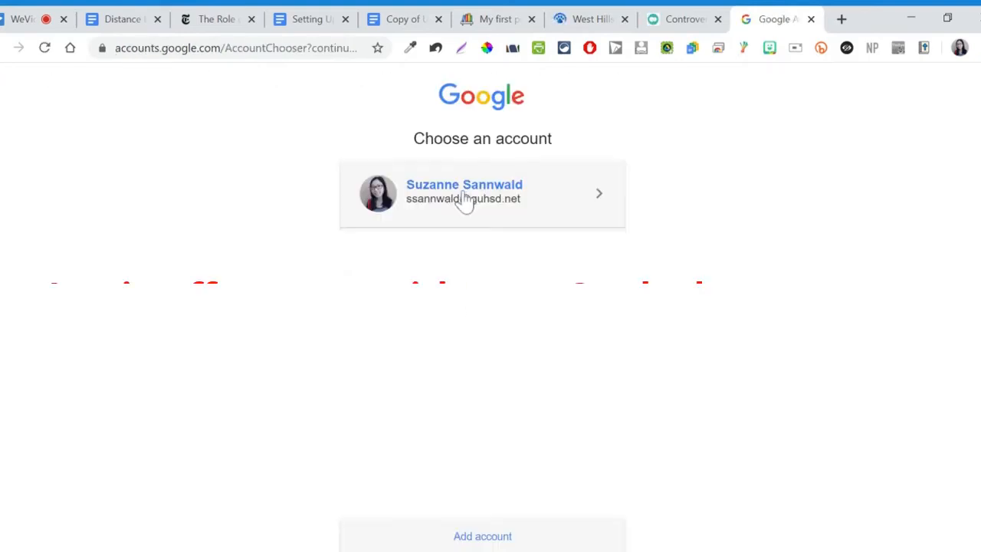
{"action": "left_click", "coordinate": [465, 197]}
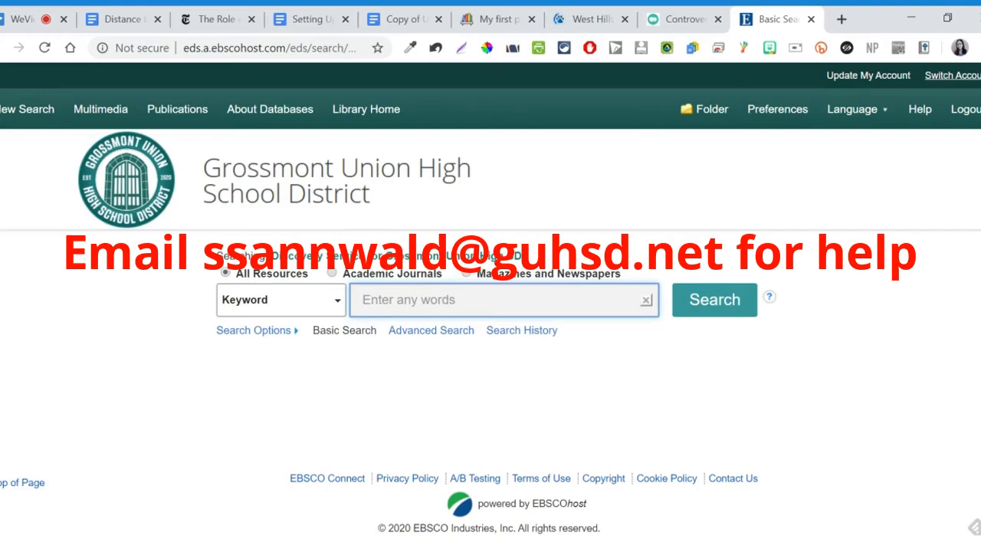
Step: Search all resources of the discovery service for the suggested keyword "memes"
{"action": "type", "text": "meme"}
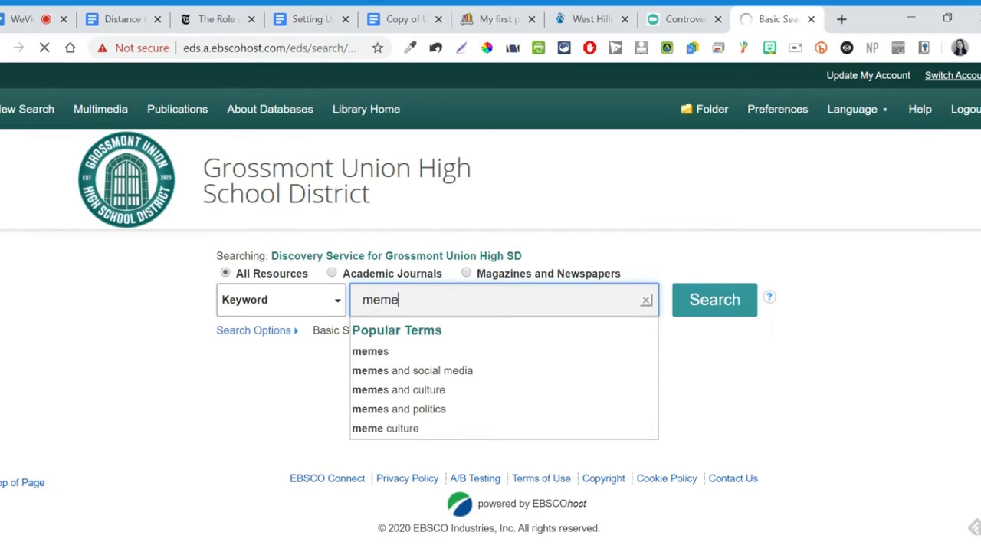
{"action": "key", "text": "Down"}
{"action": "key", "text": "Return"}
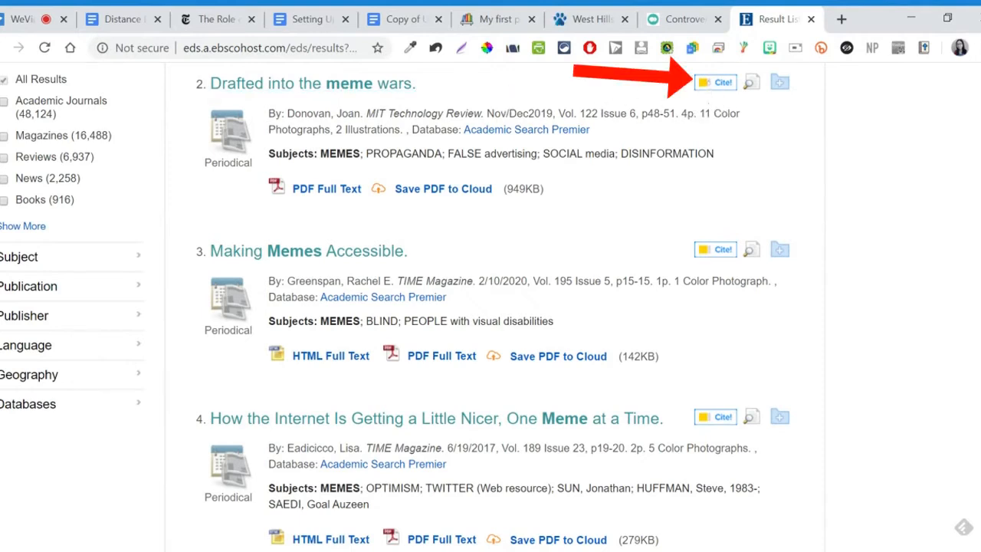
Step: Copy the MLA citation of "Drafted into the meme wars" and return to the Setting Up Your Document in MLA Format document
{"action": "left_click", "coordinate": [712, 85]}
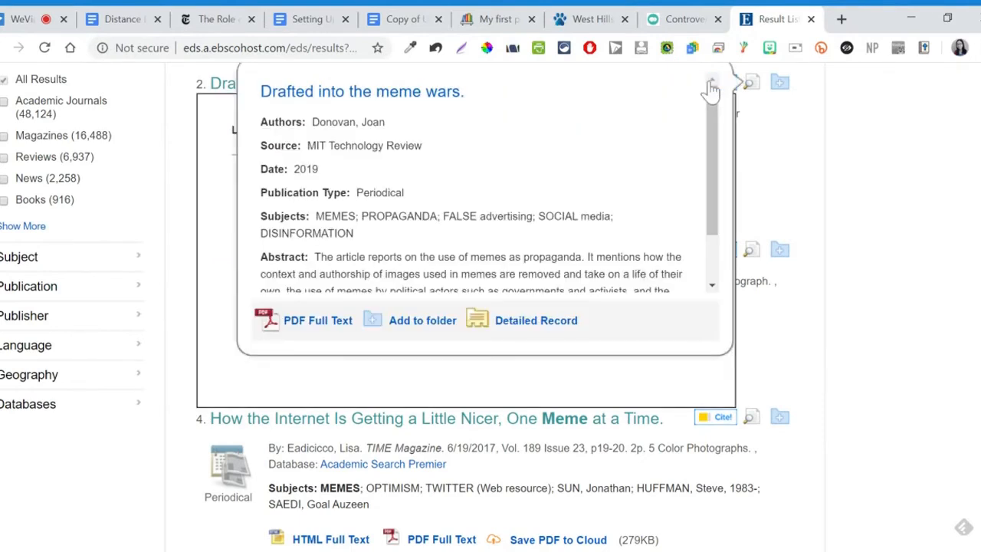
{"action": "scroll", "coordinate": [529, 306], "scroll_direction": "down", "scroll_amount": 10}
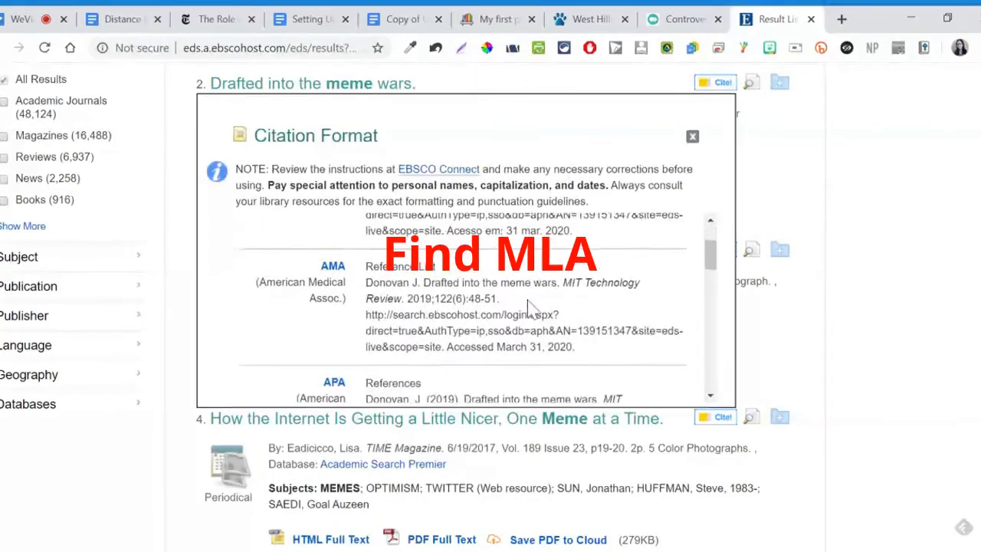
{"action": "scroll", "coordinate": [530, 311], "scroll_direction": "down", "scroll_amount": 2}
{"action": "scroll", "coordinate": [530, 311], "scroll_direction": "up", "scroll_amount": 3}
{"action": "left_click_drag", "start_coordinate": [509, 357], "coordinate": [362, 299]}
{"action": "key", "text": "ctrl+c"}
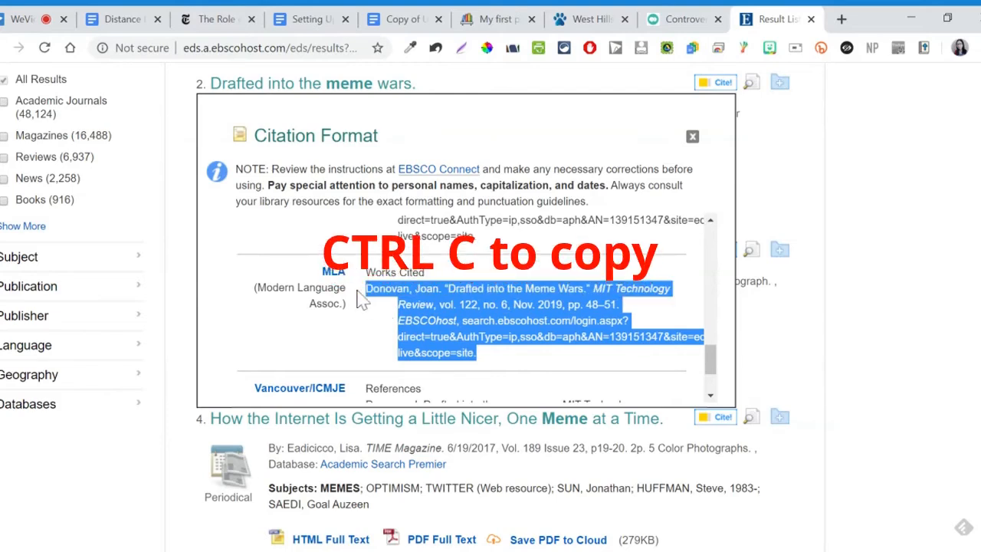
{"action": "left_click", "coordinate": [313, 19]}
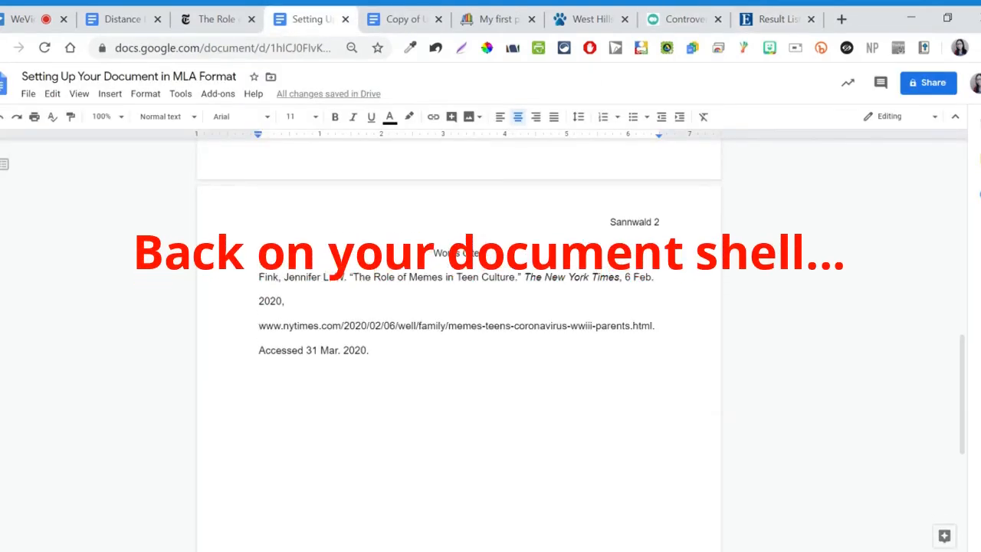
Step: Try pasting the copied citation on a new line below the existing Works Cited entry
{"action": "left_click", "coordinate": [370, 350]}
{"action": "key", "text": "Return"}
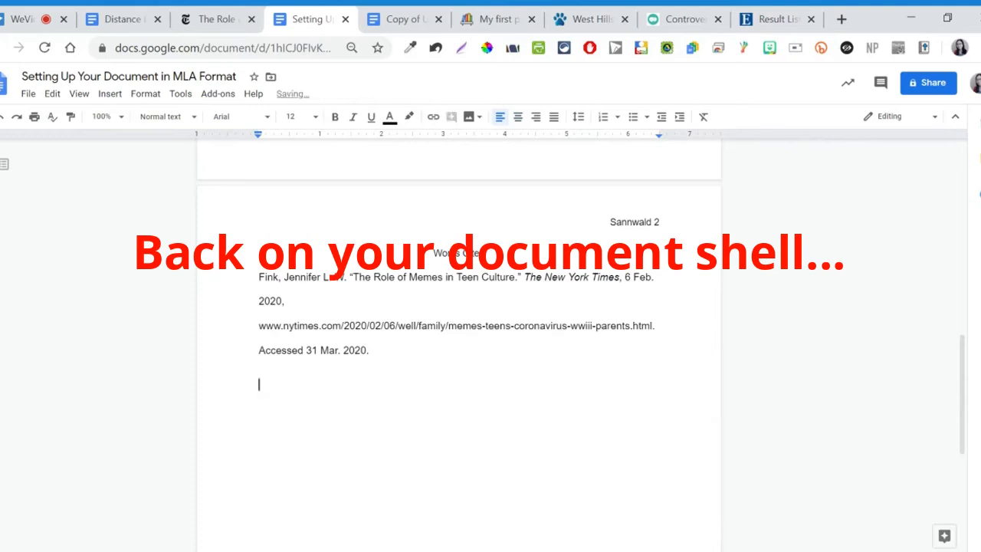
{"action": "key", "text": "ctrl+v"}
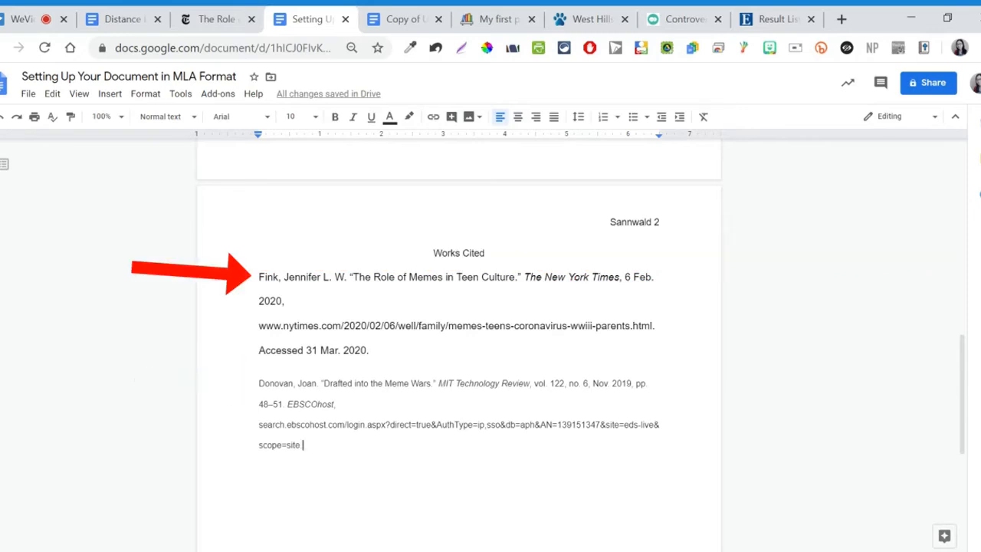
{"action": "key", "text": "ctrl+z"}
{"action": "left_click", "coordinate": [272, 350]}
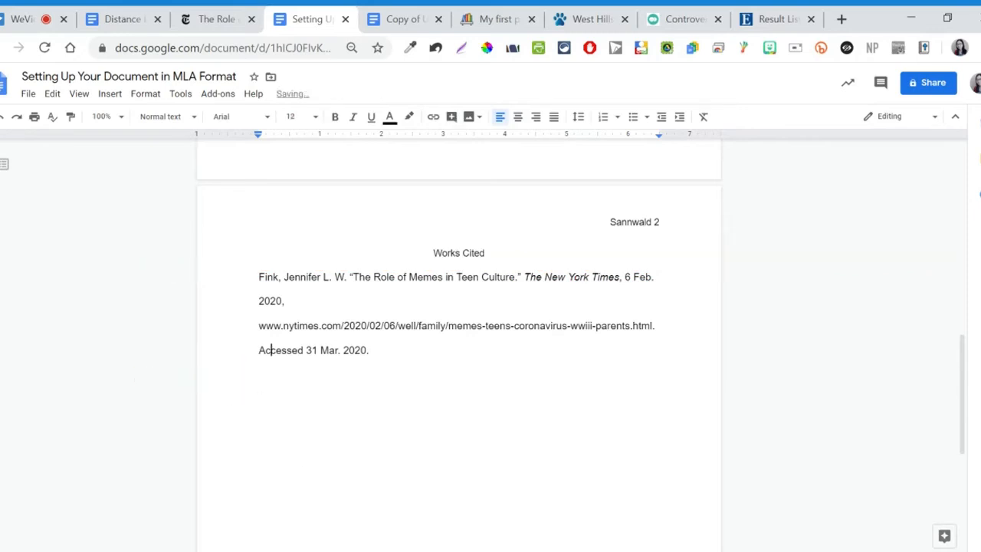
Step: Insert a line above the existing Works Cited entry and paste the "Drafted into the Meme Wars" citation there as plain text
{"action": "left_click", "coordinate": [259, 278]}
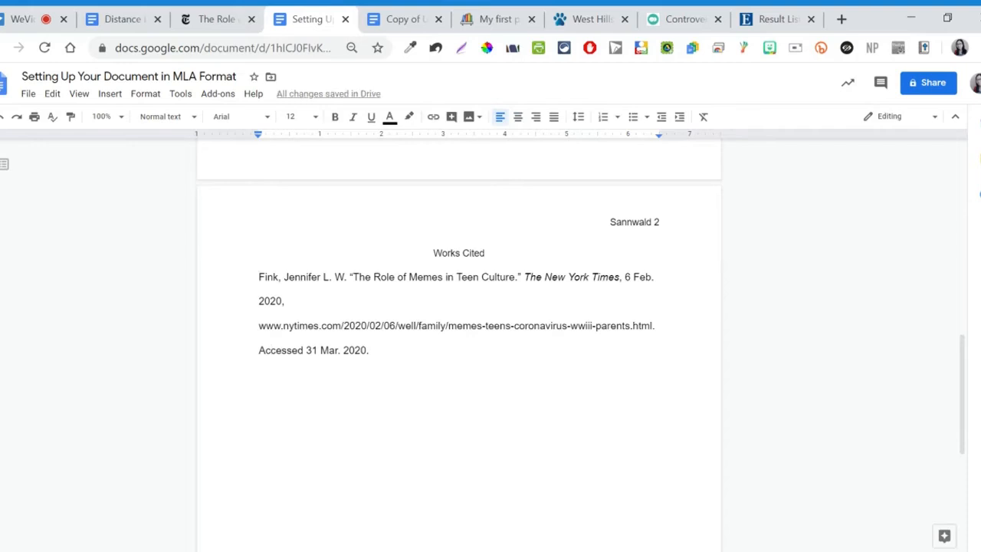
{"action": "key", "text": "Return"}
{"action": "left_click", "coordinate": [259, 277]}
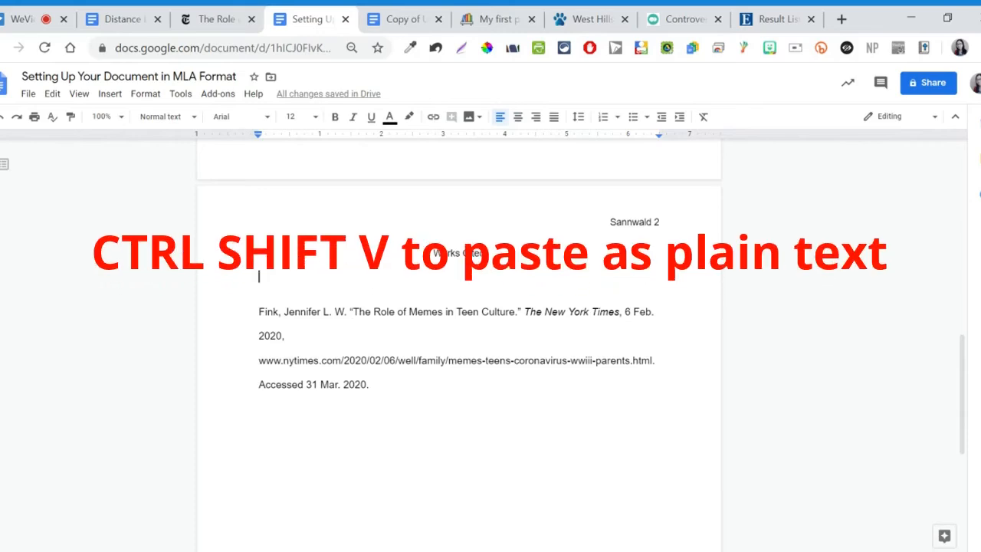
{"action": "key", "text": "ctrl+shift+v"}
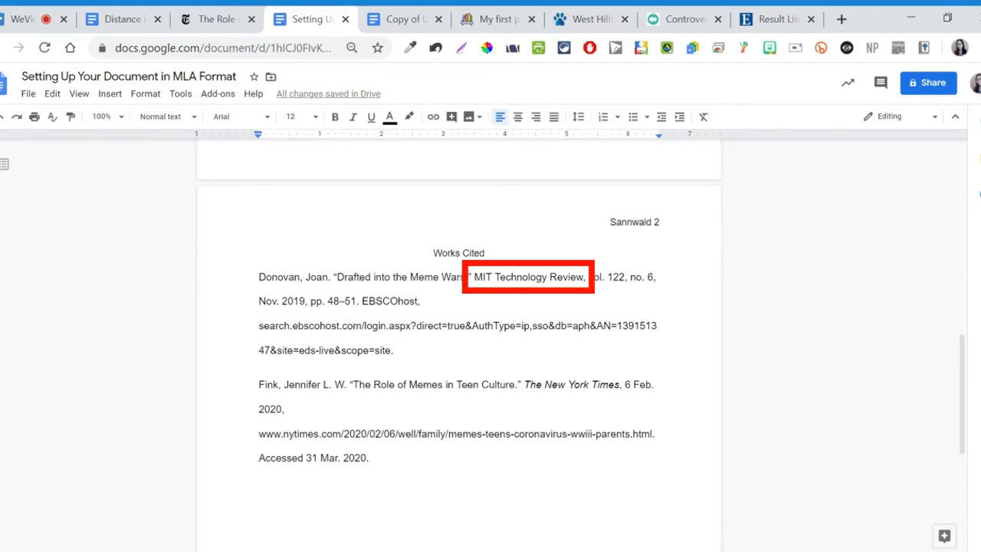
Step: Check the source citation's formatting and italicize "MIT Technology Review" in the first Works Cited entry
{"action": "left_click", "coordinate": [774, 20]}
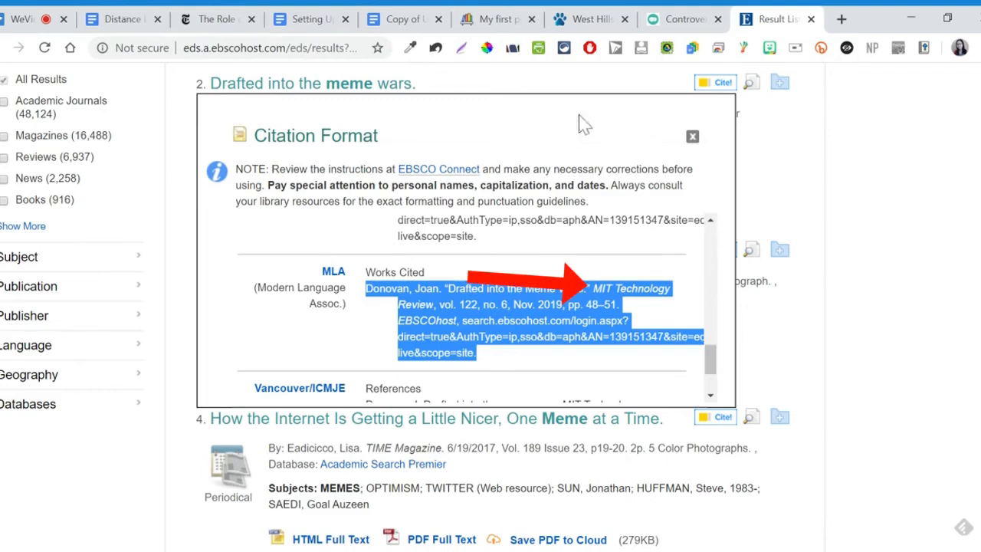
{"action": "left_click", "coordinate": [306, 20]}
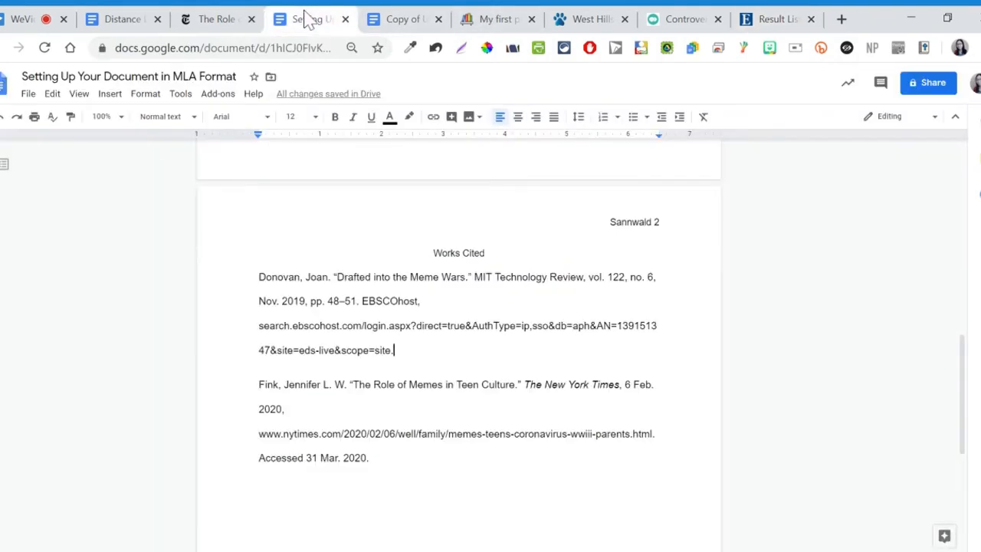
{"action": "left_click_drag", "start_coordinate": [474, 277], "coordinate": [583, 277]}
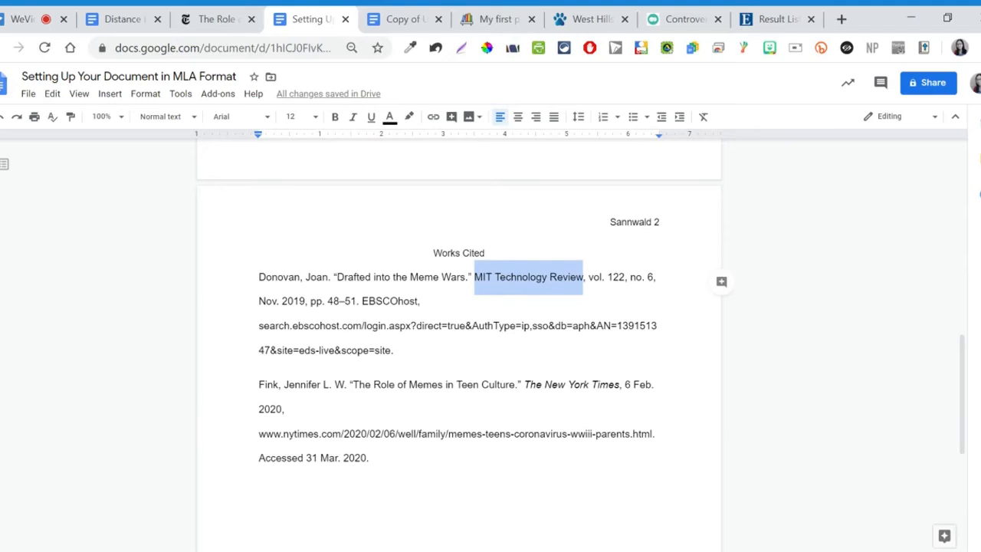
{"action": "left_click", "coordinate": [356, 122]}
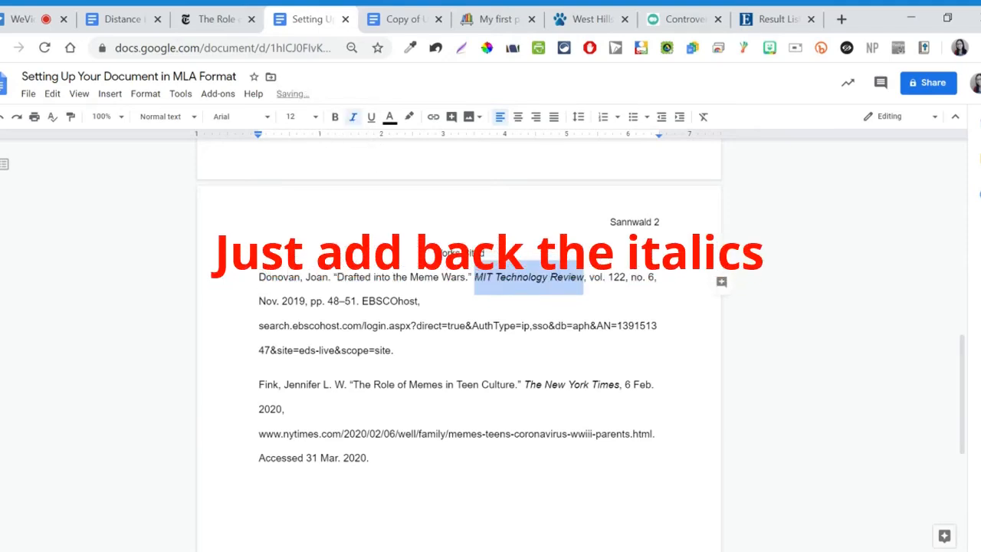
{"action": "left_click", "coordinate": [371, 458]}
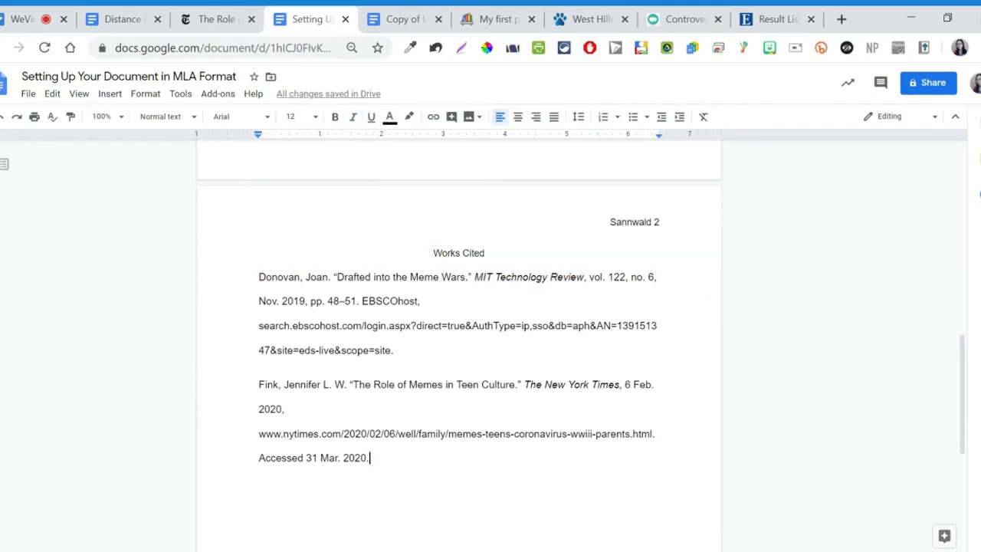
Step: Go back to the EBSCO results, close the citation window and open the article "LOL and the World Lols with You: Memes as Modern Folklore"
{"action": "left_click", "coordinate": [759, 21]}
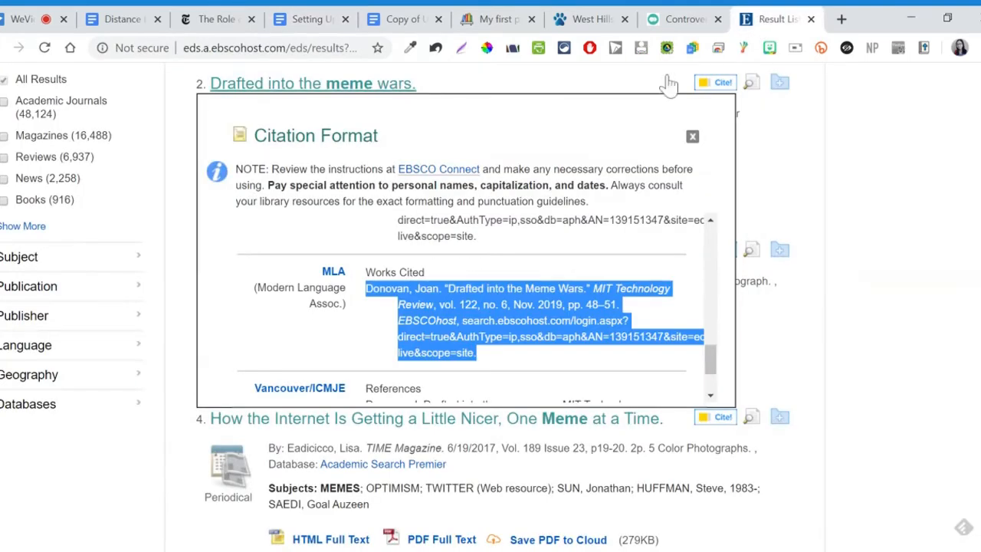
{"action": "left_click", "coordinate": [692, 137]}
{"action": "scroll", "coordinate": [679, 272], "scroll_direction": "down", "scroll_amount": 8}
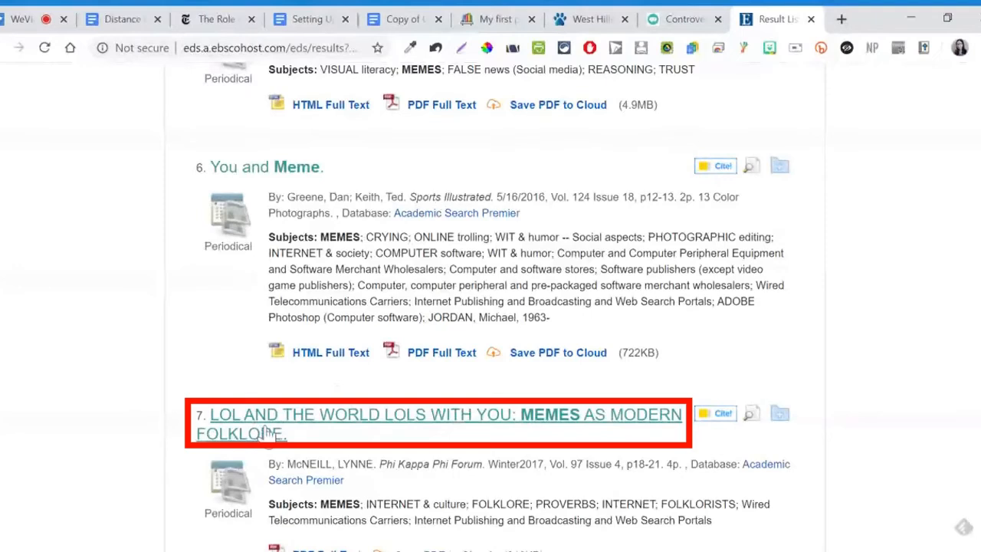
{"action": "left_click", "coordinate": [269, 434]}
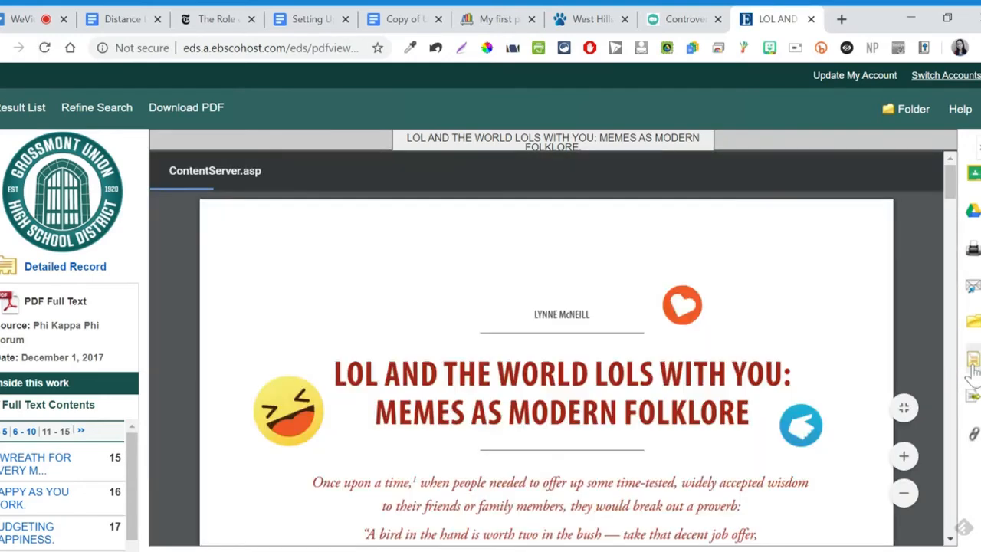
Step: Copy the article's MLA citation and return to the Setting Up Your Document in MLA Format document
{"action": "left_click", "coordinate": [972, 362]}
{"action": "scroll", "coordinate": [939, 377], "scroll_direction": "down", "scroll_amount": 5}
{"action": "scroll", "coordinate": [740, 301], "scroll_direction": "down", "scroll_amount": 2}
{"action": "left_click_drag", "start_coordinate": [740, 300], "coordinate": [302, 264]}
{"action": "key", "text": "ctrl+c"}
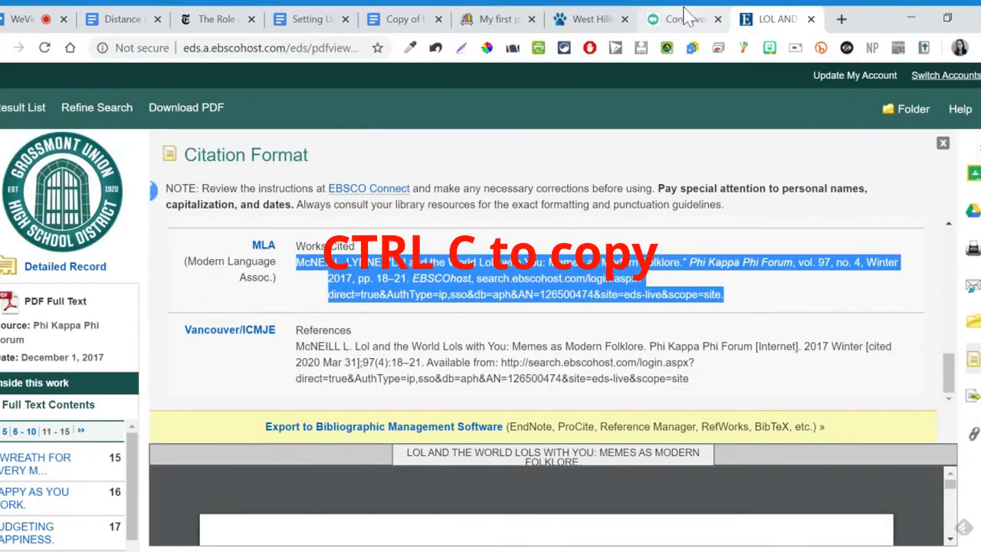
{"action": "left_click", "coordinate": [307, 19]}
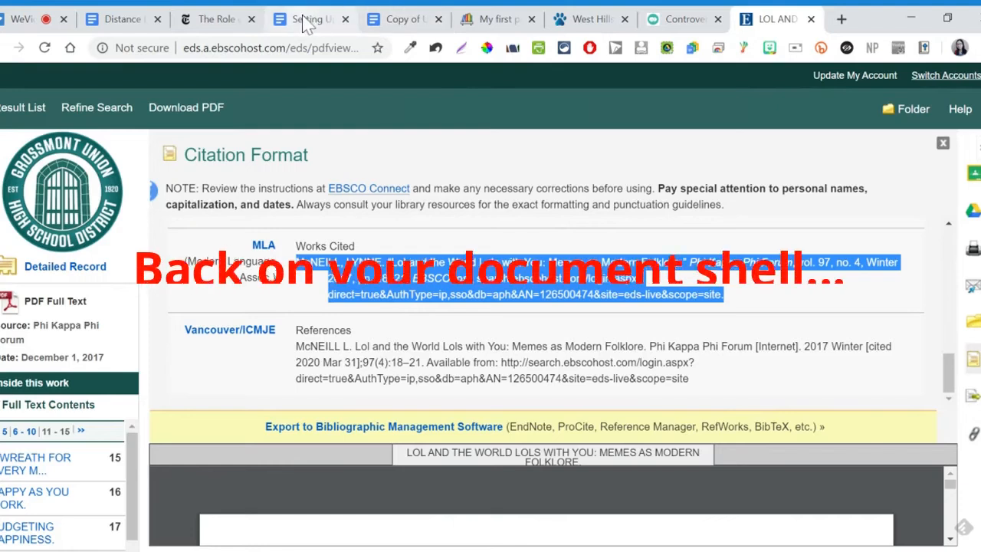
{"action": "left_click", "coordinate": [766, 19]}
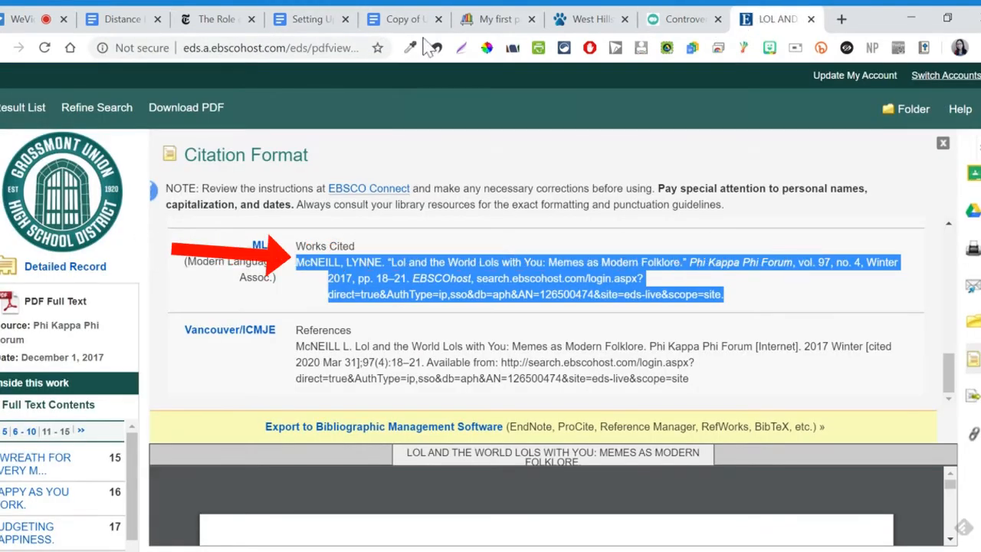
{"action": "left_click", "coordinate": [305, 20]}
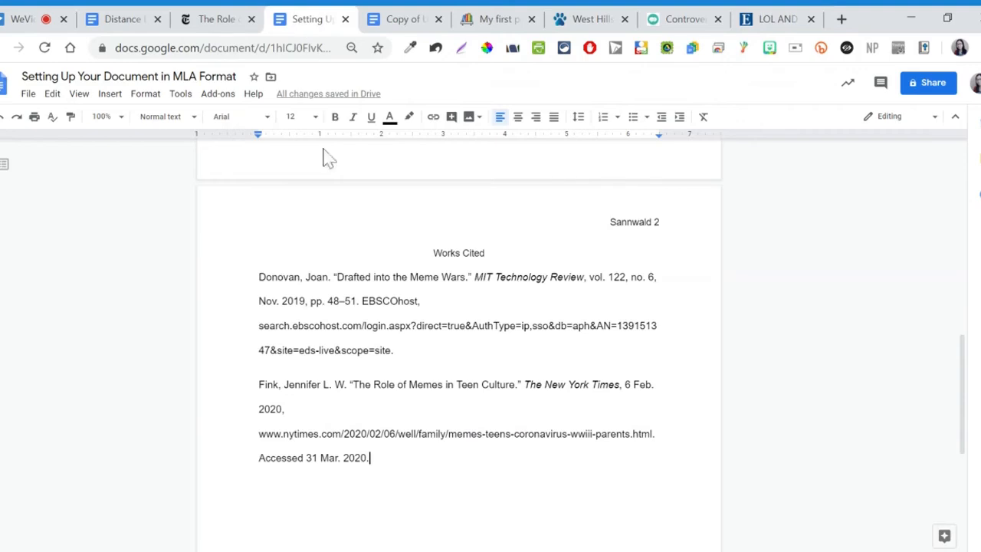
Step: Paste the copied citation as plain text on a new line below the last Works Cited entry and italicize "Phi Kappa Phi Forum"
{"action": "scroll", "coordinate": [458, 345], "scroll_direction": "down", "scroll_amount": 2}
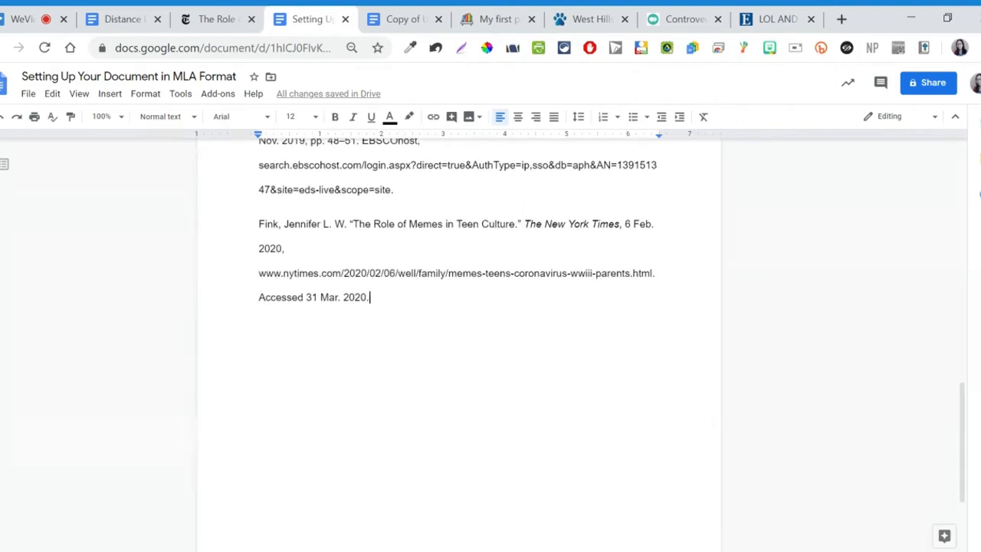
{"action": "key", "text": "Return"}
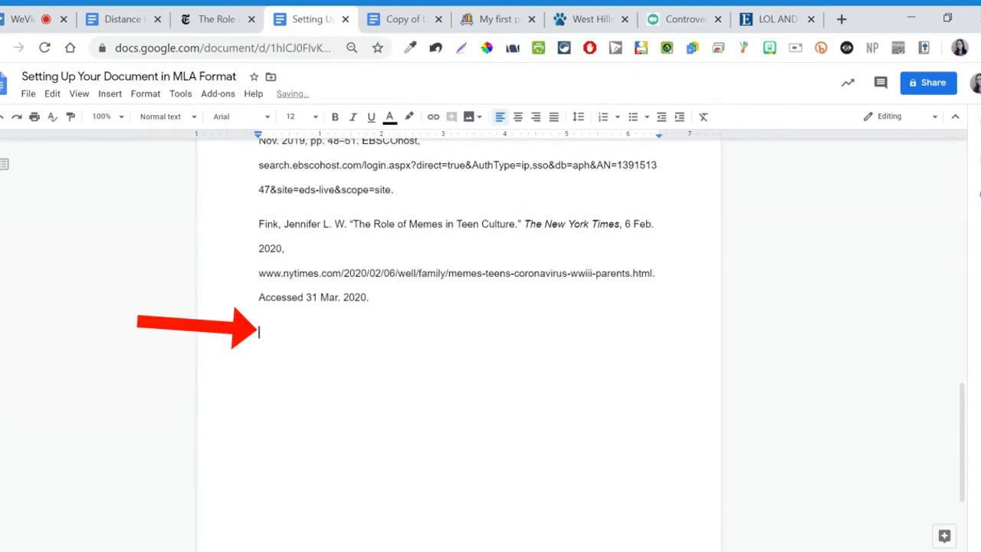
{"action": "key", "text": "ctrl+shift+v"}
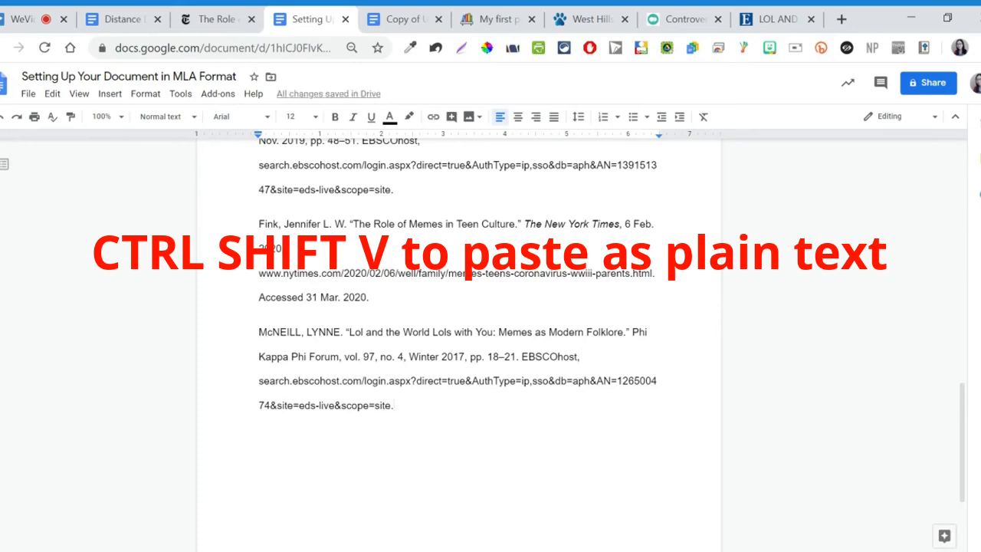
{"action": "left_click_drag", "start_coordinate": [630, 332], "coordinate": [339, 358]}
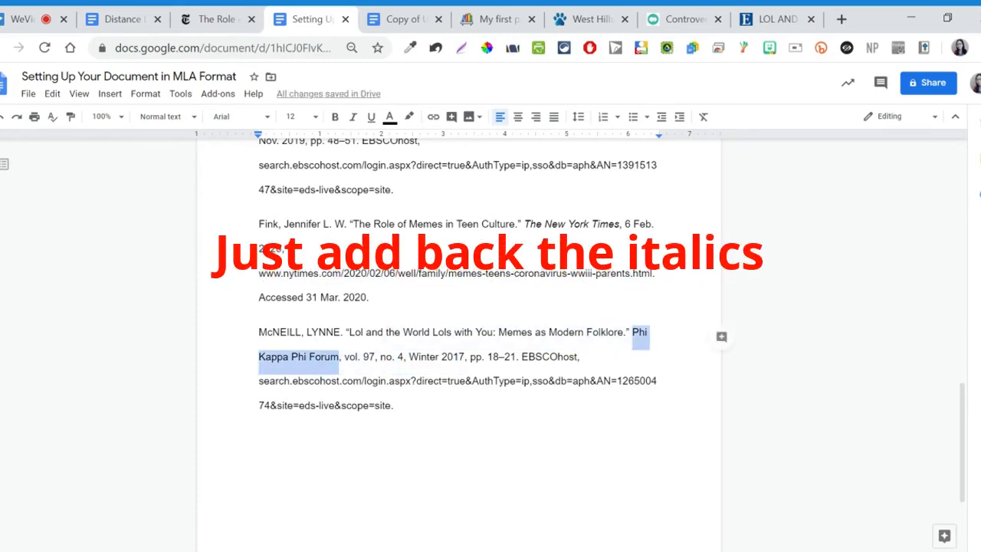
{"action": "left_click", "coordinate": [354, 118]}
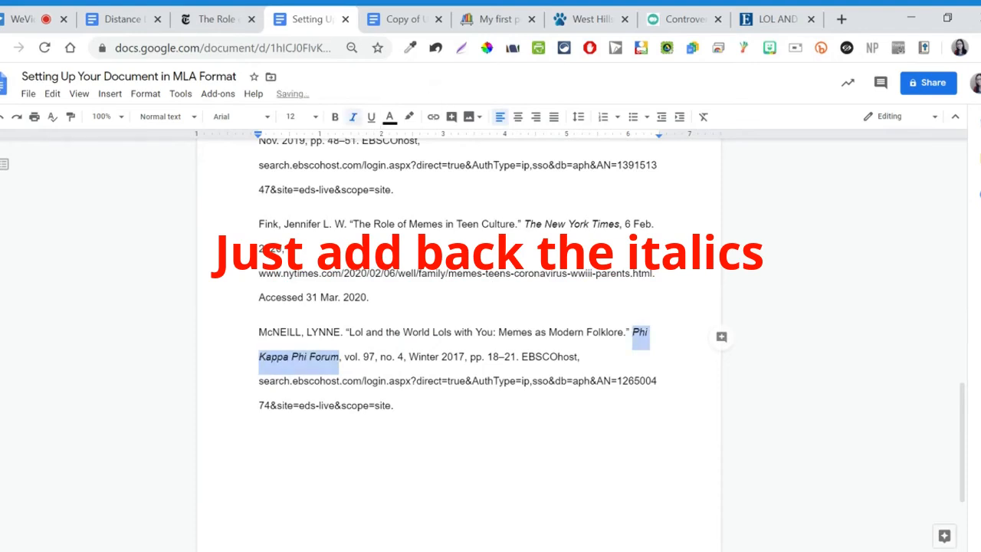
Step: Correct the all-caps author surname and first name in the "Memes as Modern Folklore" entry to normal name capitalization
{"action": "left_click", "coordinate": [302, 332]}
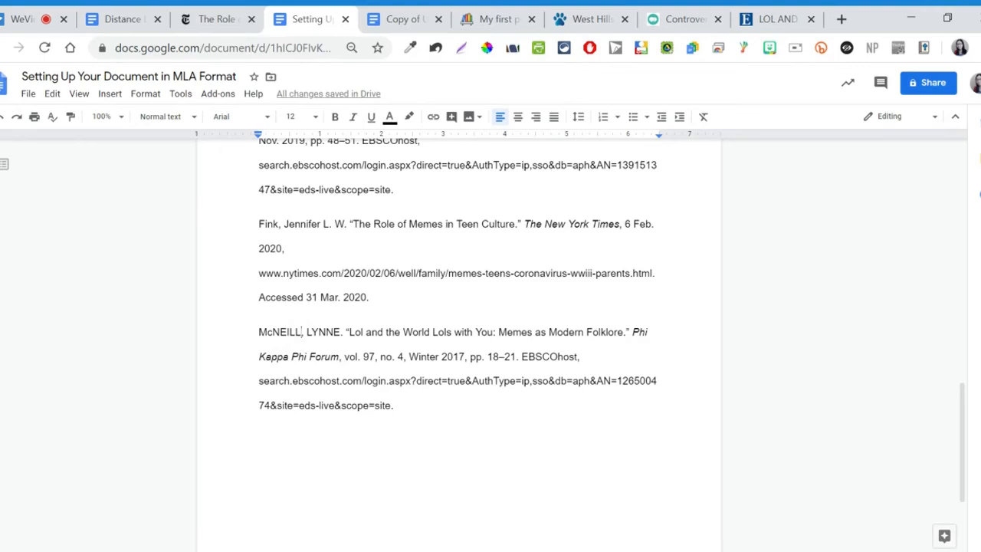
{"action": "key", "text": "BackSpace"}
{"action": "key", "text": "BackSpace"}
{"action": "key", "text": "BackSpace"}
{"action": "key", "text": "BackSpace"}
{"action": "type", "text": "eill"}
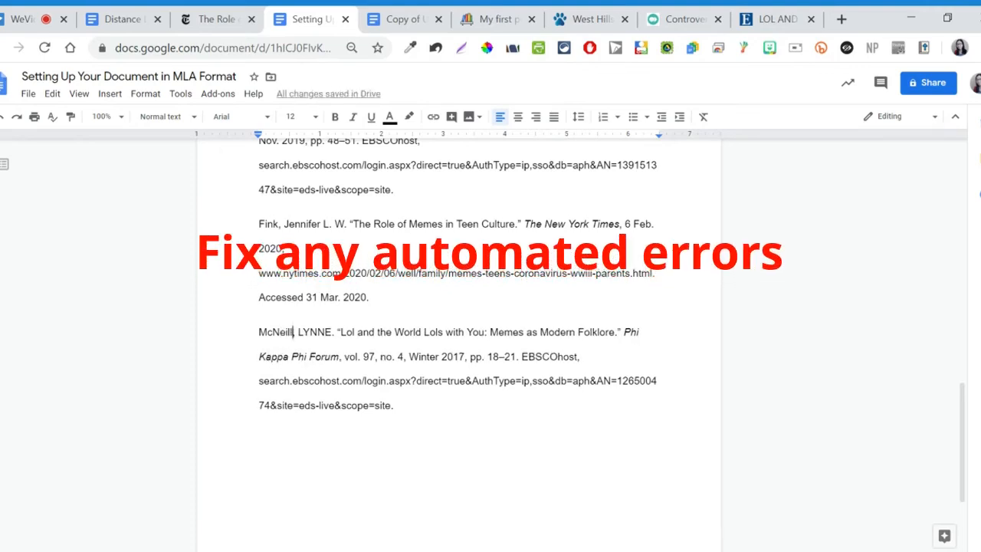
{"action": "left_click", "coordinate": [333, 332]}
{"action": "key", "text": "BackSpace"}
{"action": "key", "text": "BackSpace"}
{"action": "key", "text": "BackSpace"}
{"action": "key", "text": "BackSpace"}
{"action": "type", "text": "ynne"}
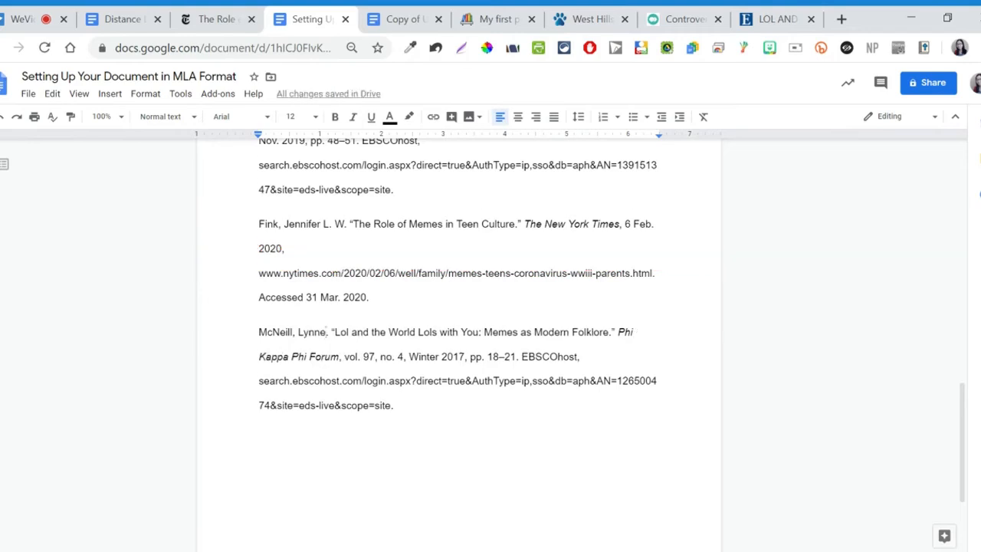
Step: Apply a 0.5-inch hanging indent to all three Works Cited entries, keeping each first line at the margin
{"action": "scroll", "coordinate": [458, 345], "scroll_direction": "down", "scroll_amount": 1}
{"action": "scroll", "coordinate": [458, 345], "scroll_direction": "up", "scroll_amount": 3}
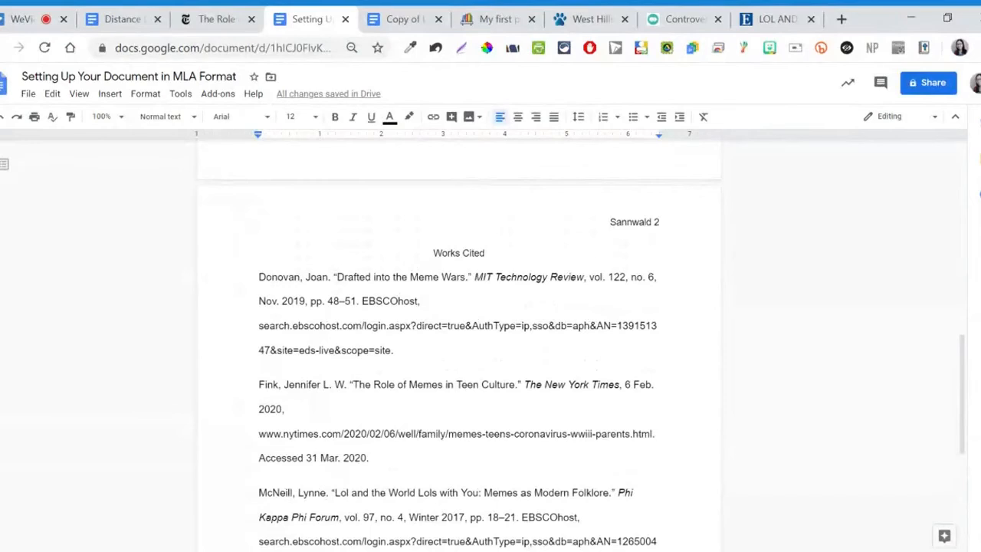
{"action": "scroll", "coordinate": [459, 345], "scroll_direction": "down", "scroll_amount": 2}
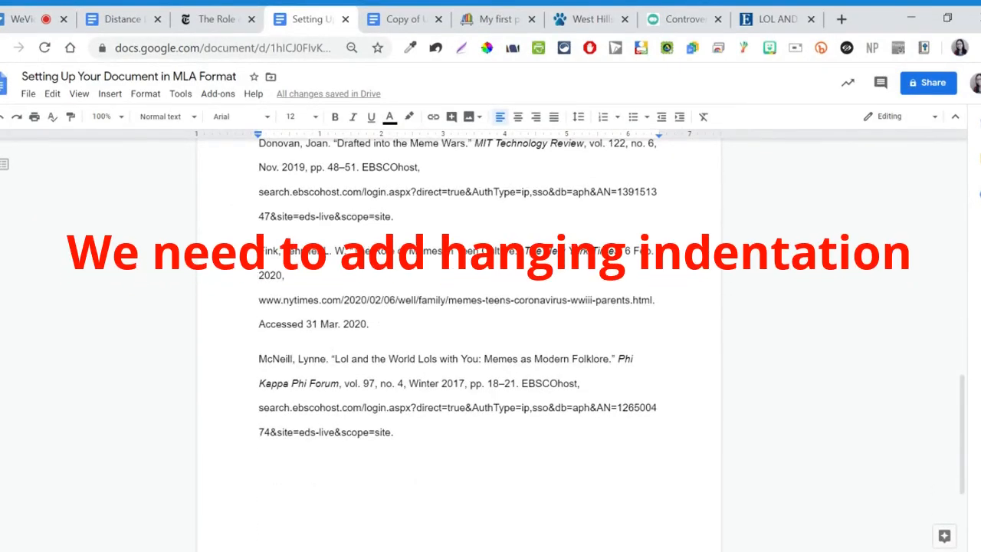
{"action": "left_click_drag", "start_coordinate": [394, 448], "coordinate": [258, 181]}
{"action": "scroll", "coordinate": [258, 275], "scroll_direction": "down", "scroll_amount": 2}
{"action": "scroll", "coordinate": [258, 278], "scroll_direction": "down", "scroll_amount": 1}
{"action": "scroll", "coordinate": [259, 181], "scroll_direction": "up", "scroll_amount": 3}
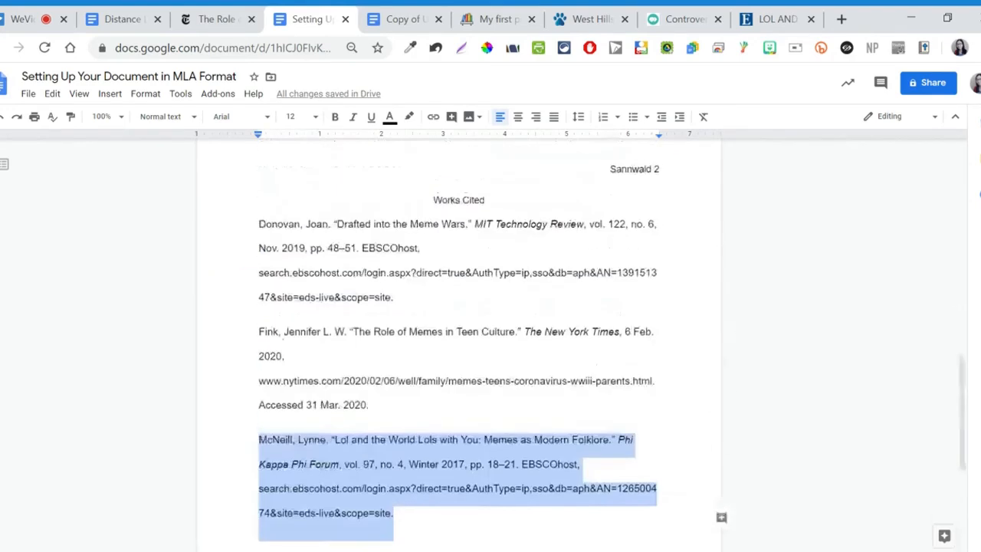
{"action": "left_click_drag", "start_coordinate": [259, 439], "coordinate": [259, 224]}
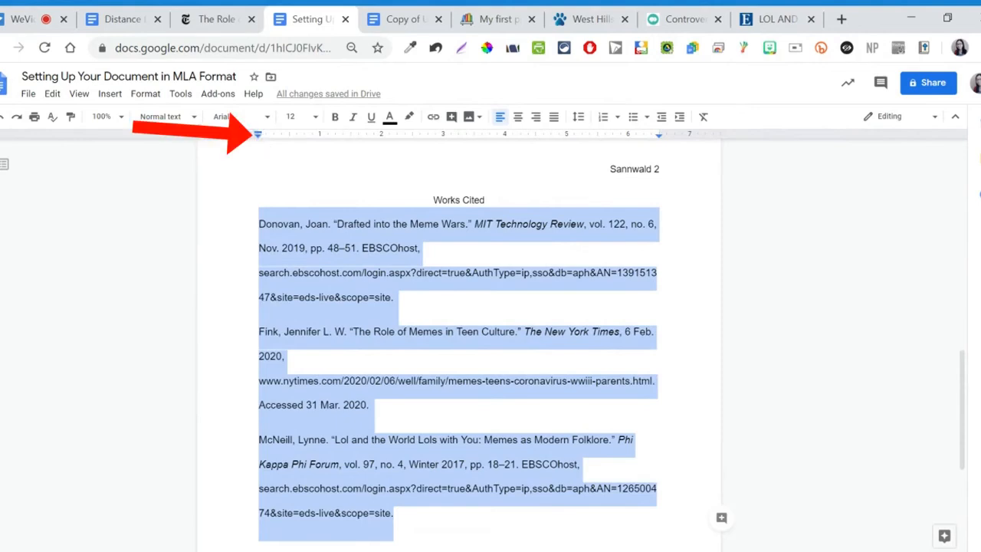
{"action": "left_click_drag", "start_coordinate": [258, 135], "coordinate": [290, 148]}
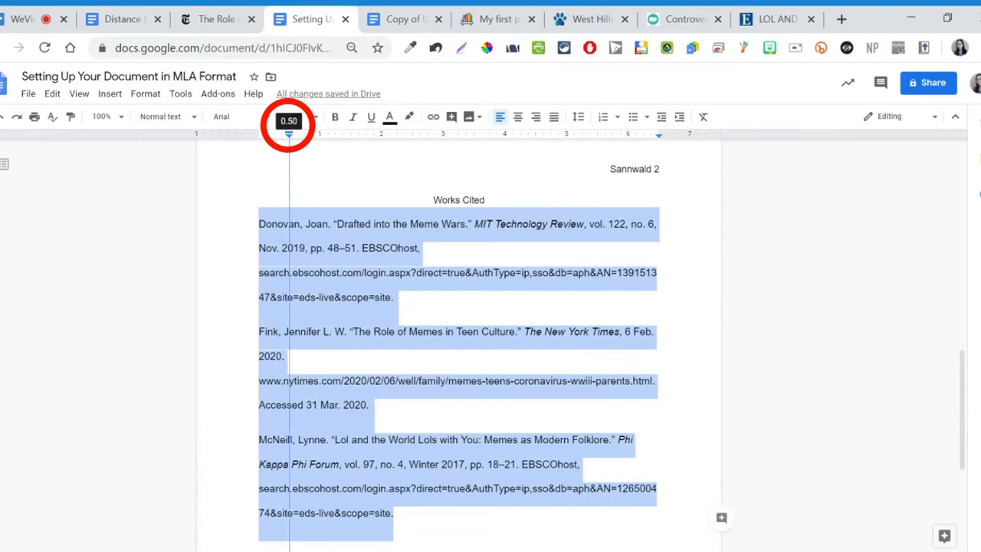
{"action": "left_click_drag", "start_coordinate": [289, 146], "coordinate": [290, 148]}
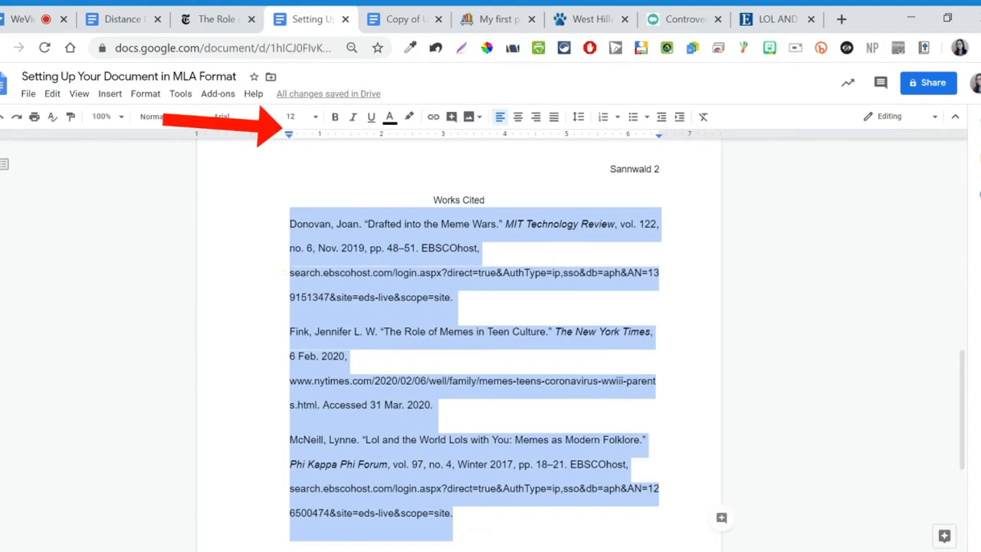
{"action": "left_click_drag", "start_coordinate": [288, 134], "coordinate": [257, 134]}
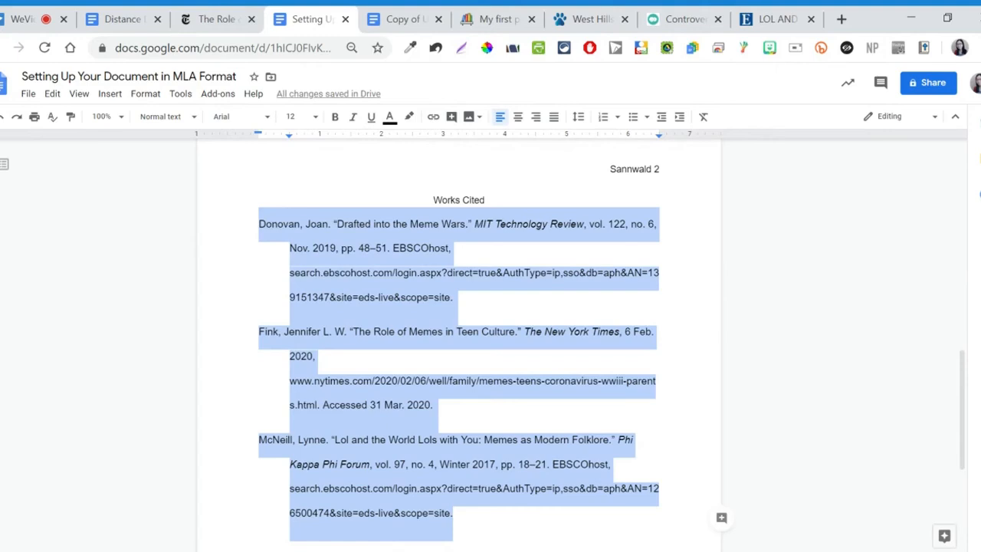
{"action": "left_click", "coordinate": [453, 297]}
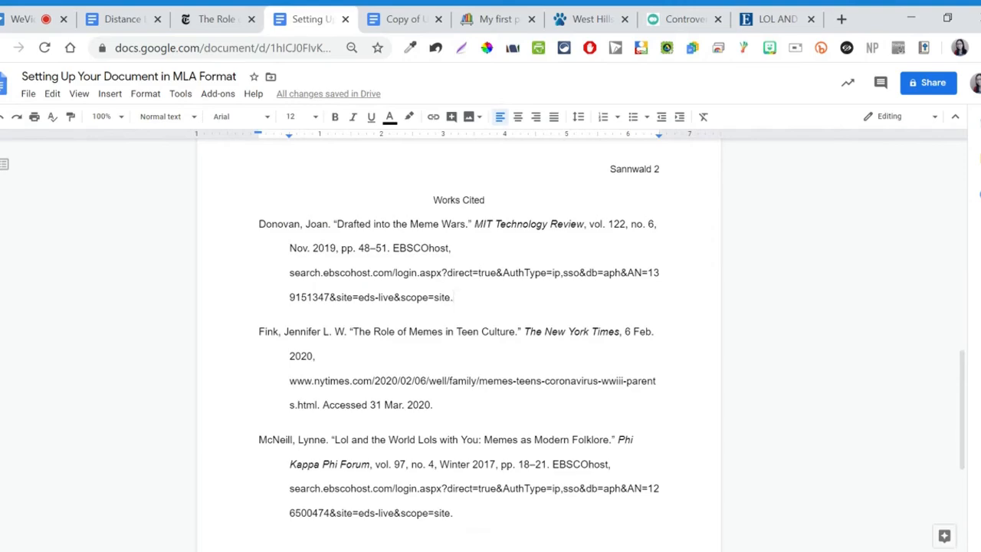
Step: Review the outline's evidence points alongside the Works Cited entries to see where parenthetical citations belong
{"action": "scroll", "coordinate": [458, 345], "scroll_direction": "up", "scroll_amount": 3}
{"action": "scroll", "coordinate": [459, 345], "scroll_direction": "up", "scroll_amount": 6}
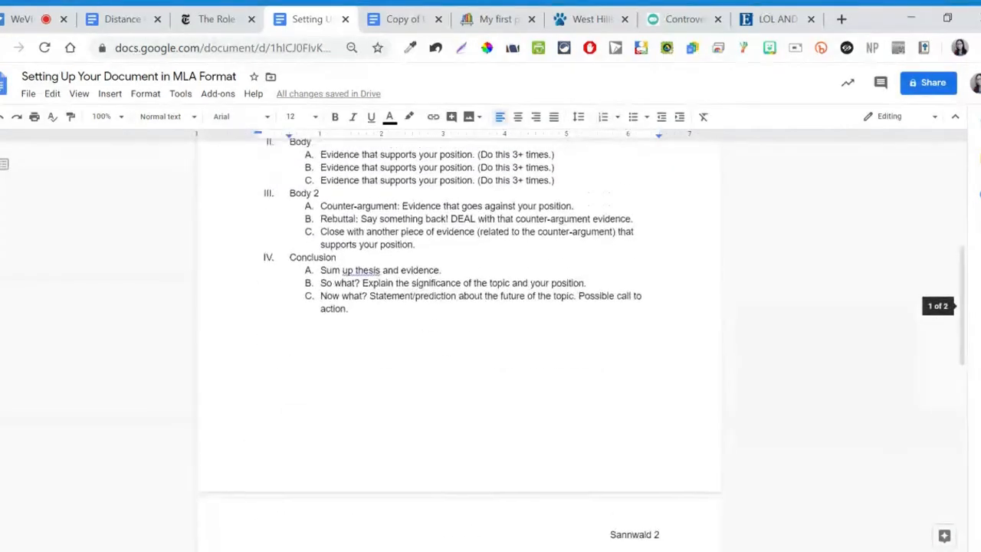
{"action": "scroll", "coordinate": [459, 345], "scroll_direction": "up", "scroll_amount": 1}
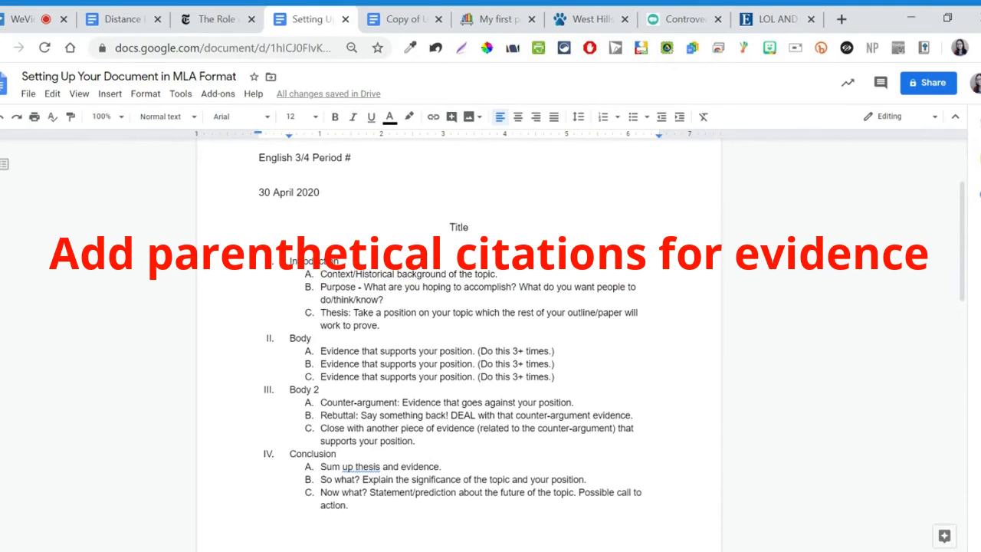
{"action": "scroll", "coordinate": [458, 337], "scroll_direction": "down", "scroll_amount": 1}
{"action": "scroll", "coordinate": [459, 337], "scroll_direction": "down", "scroll_amount": 7}
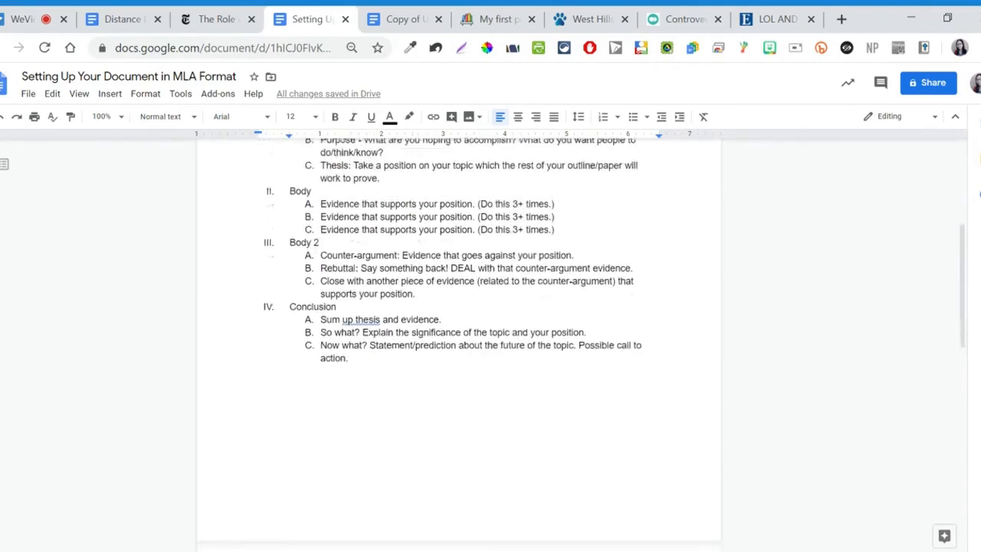
{"action": "scroll", "coordinate": [458, 337], "scroll_direction": "up", "scroll_amount": 9}
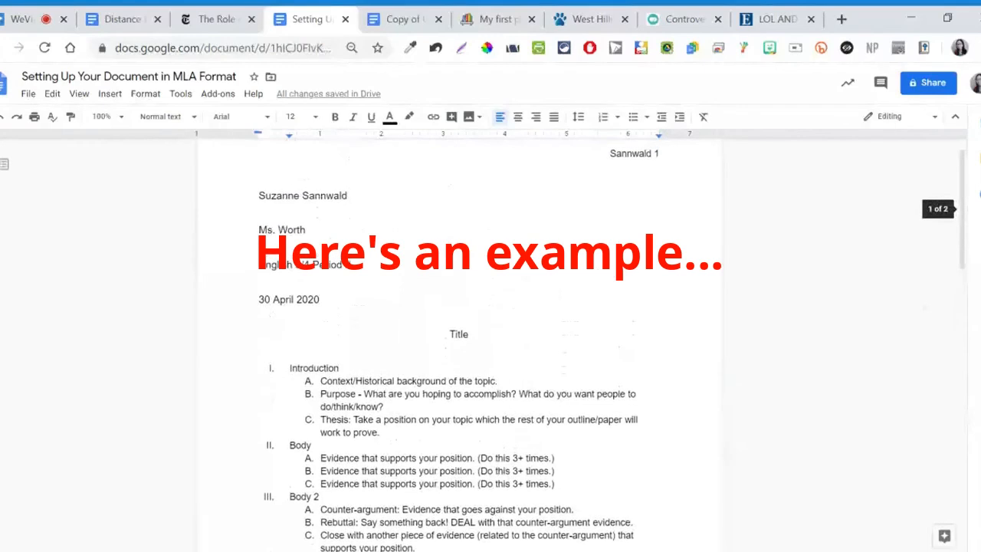
{"action": "scroll", "coordinate": [458, 337], "scroll_direction": "down", "scroll_amount": 2}
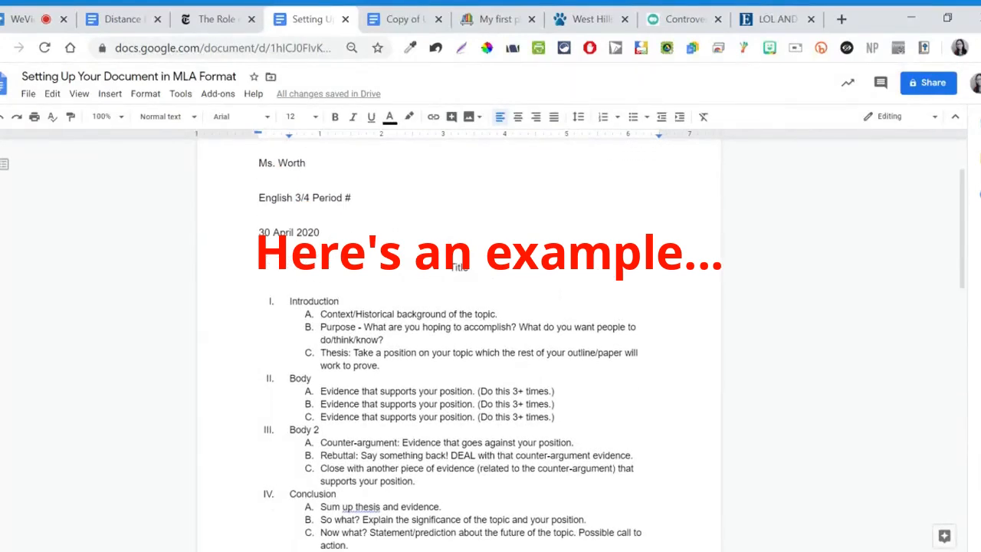
{"action": "left_click", "coordinate": [385, 404]}
{"action": "scroll", "coordinate": [385, 404], "scroll_direction": "down", "scroll_amount": 8}
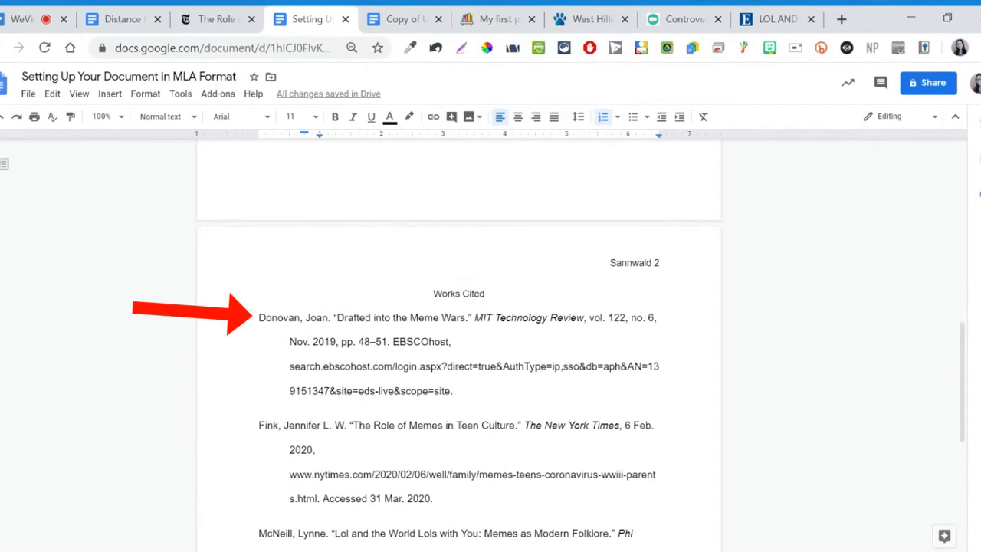
{"action": "scroll", "coordinate": [458, 345], "scroll_direction": "up", "scroll_amount": 5}
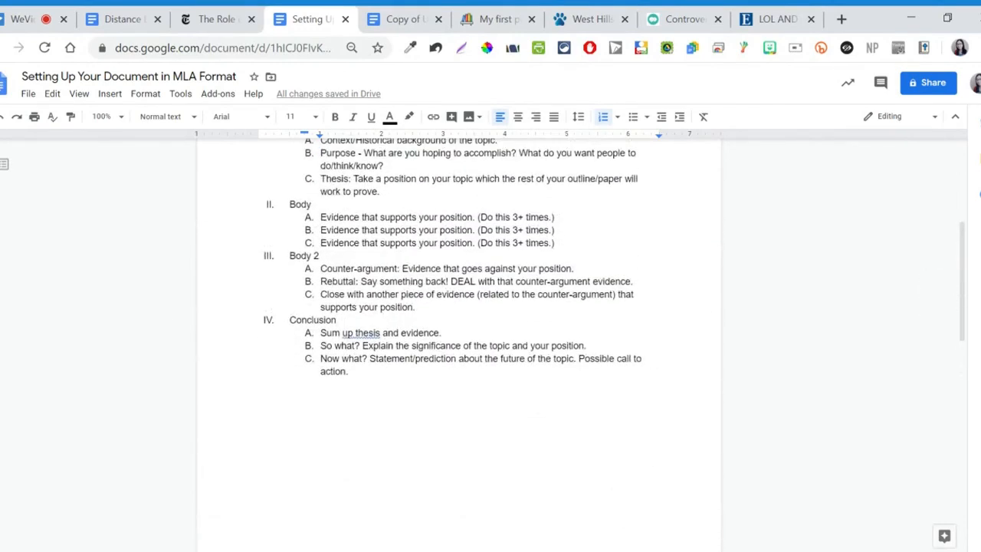
Step: Add a parenthetical citation with the author's surname from the "Drafted into the Meme Wars" entry after Body evidence point A
{"action": "left_click", "coordinate": [555, 217]}
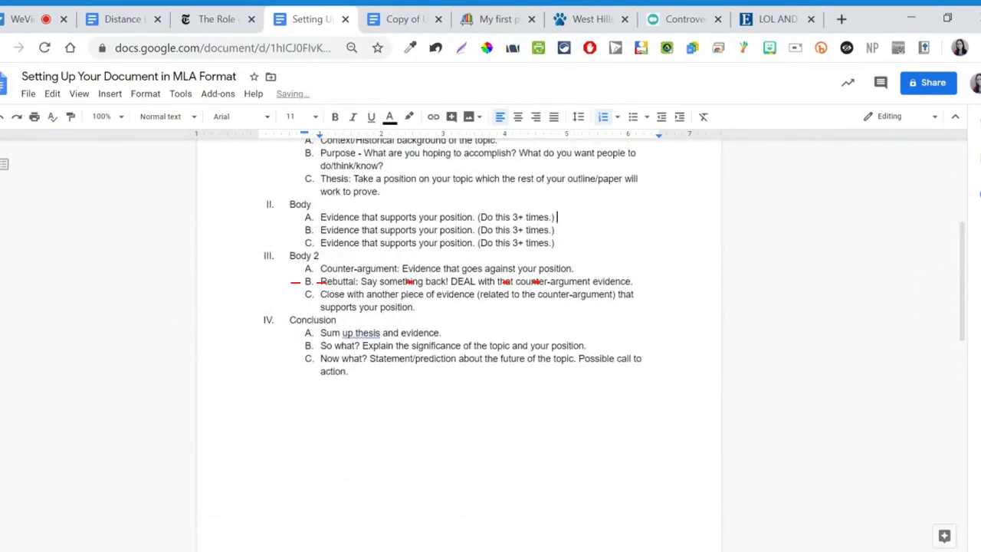
{"action": "type", "text": "(Don"}
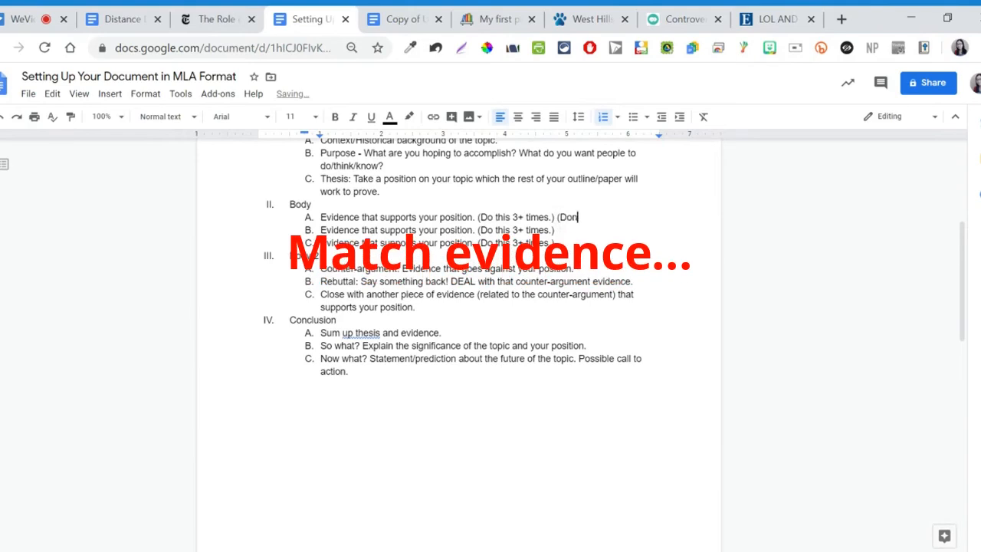
{"action": "type", "text": "ovan)"}
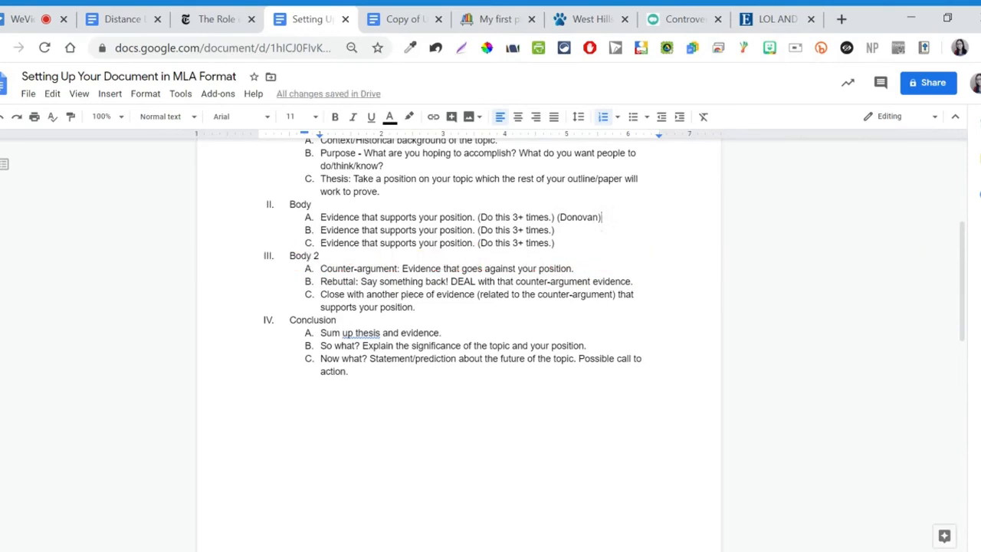
Step: Try adding page number 12 inside the parenthetical citation after Body evidence point A, then remove it
{"action": "key", "text": "BackSpace"}
{"action": "type", "text": "12)"}
{"action": "key", "text": "BackSpace"}
{"action": "key", "text": "BackSpace"}
{"action": "key", "text": "BackSpace"}
{"action": "key", "text": "BackSpace"}
Step: Check the Works Cited authors and add the "Memes as Modern Folklore" author's surname in parentheses after Body evidence point B
{"action": "scroll", "coordinate": [460, 343], "scroll_direction": "down", "scroll_amount": 10}
{"action": "scroll", "coordinate": [460, 343], "scroll_direction": "up", "scroll_amount": 10}
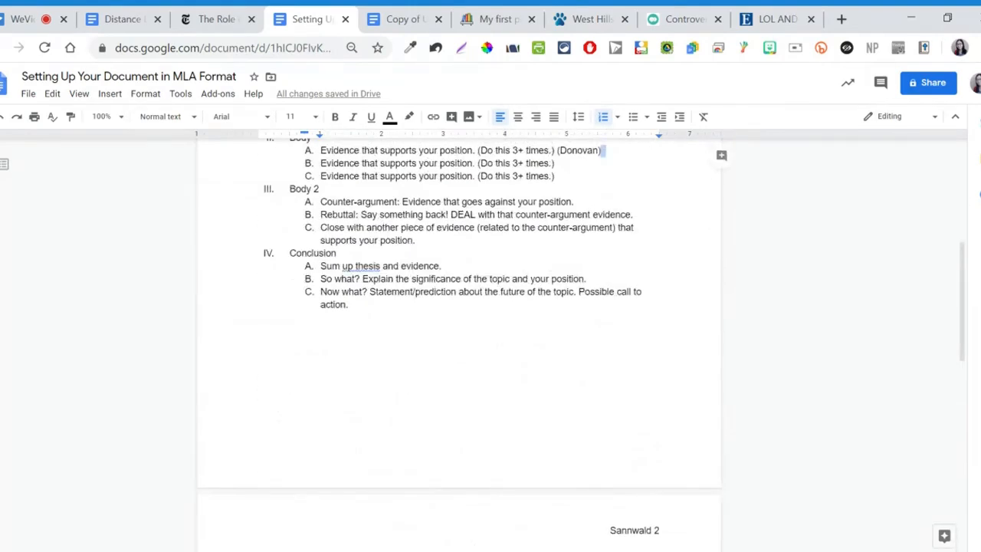
{"action": "left_click", "coordinate": [555, 163]}
{"action": "type", "text": "(M"}
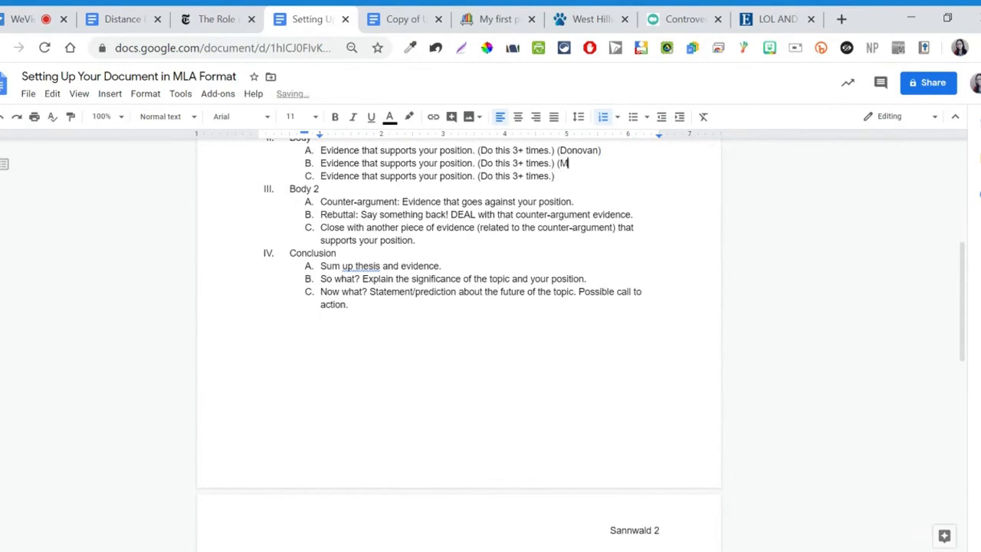
{"action": "type", "text": "cNeill)"}
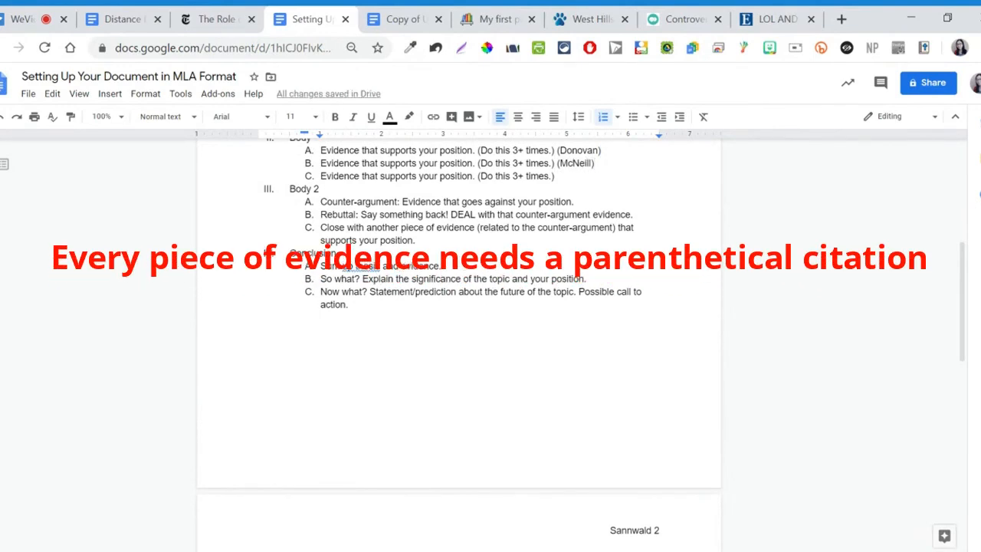
{"action": "scroll", "coordinate": [458, 306], "scroll_direction": "up", "scroll_amount": 1}
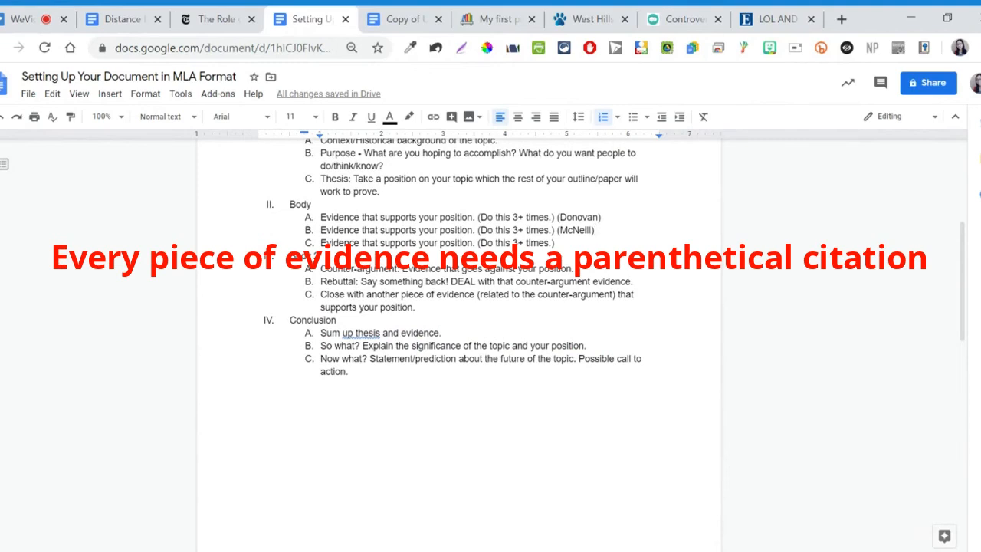
Step: Delete the sample parenthetical citations after Body evidence points A and B
{"action": "left_click_drag", "start_coordinate": [603, 217], "coordinate": [557, 217]}
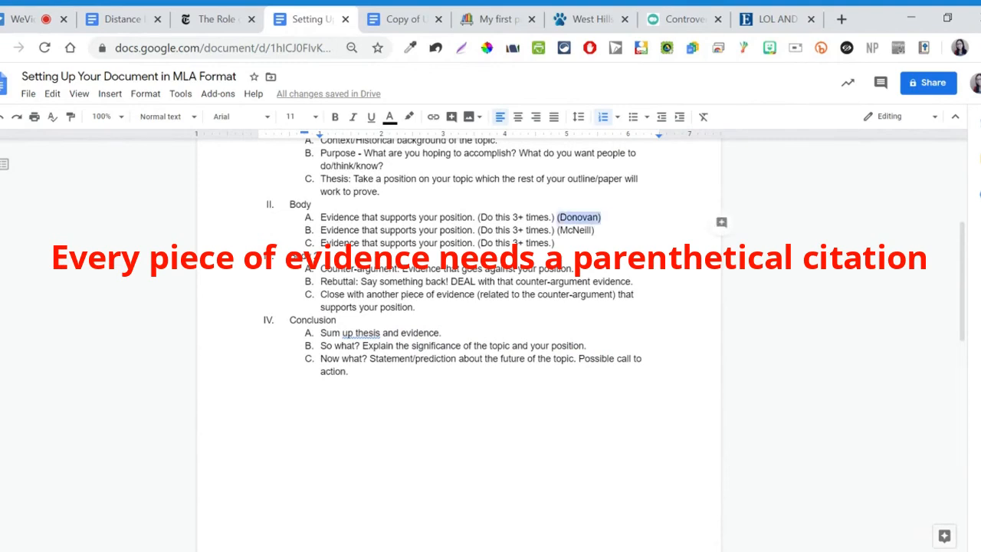
{"action": "key", "text": "BackSpace"}
{"action": "mouse_move", "coordinate": [558, 222]}
{"action": "left_mouse_down"}
{"action": "mouse_move", "coordinate": [599, 230]}
{"action": "mouse_move", "coordinate": [555, 230]}
{"action": "left_mouse_up"}
{"action": "key", "text": "BackSpace"}
Step: Select the entire document and set its line spacing to Double
{"action": "scroll", "coordinate": [459, 307], "scroll_direction": "down", "scroll_amount": 15}
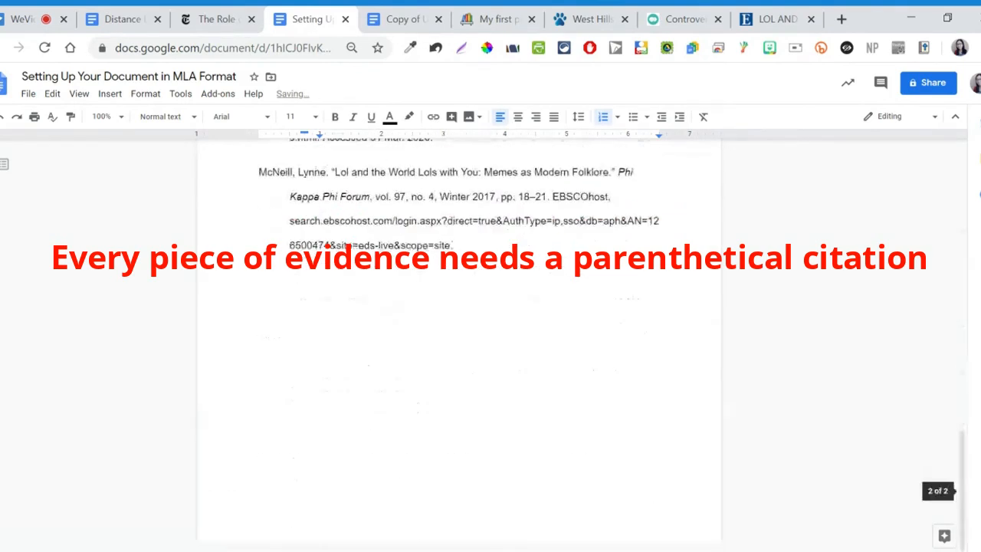
{"action": "scroll", "coordinate": [460, 306], "scroll_direction": "up", "scroll_amount": 8}
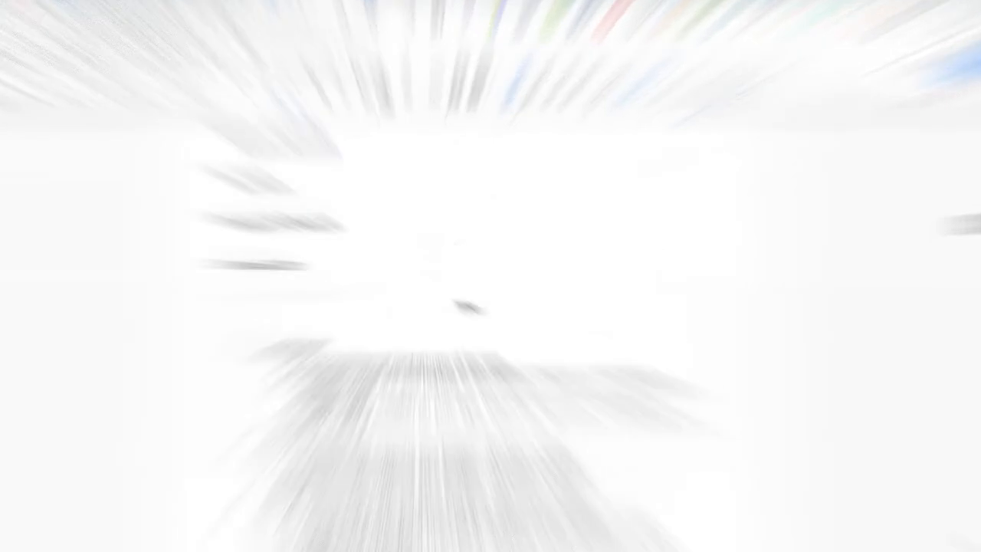
{"action": "left_click_drag", "start_coordinate": [450, 361], "coordinate": [498, 408]}
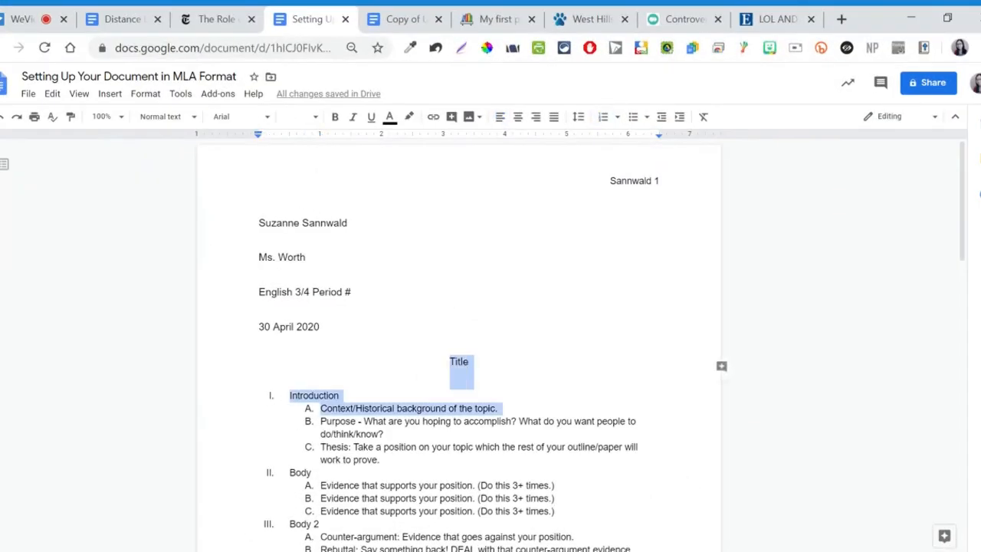
{"action": "key", "text": "ctrl+a"}
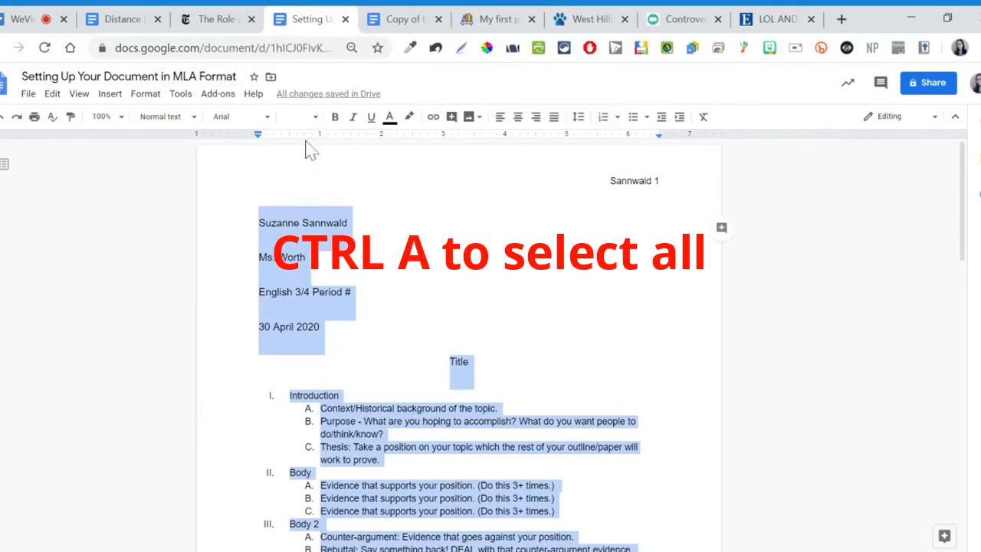
{"action": "left_click", "coordinate": [146, 93]}
{"action": "mouse_move", "coordinate": [180, 179]}
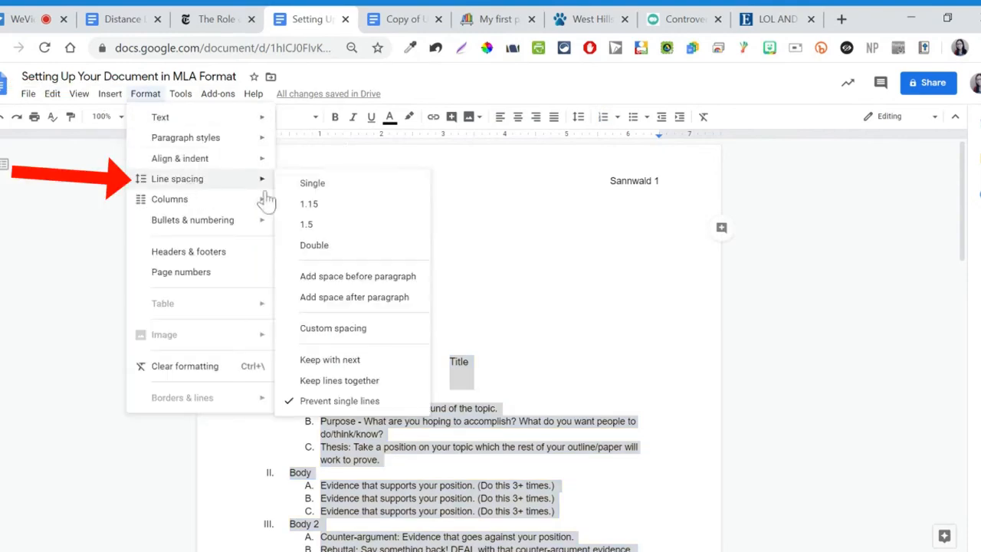
{"action": "left_click", "coordinate": [314, 245]}
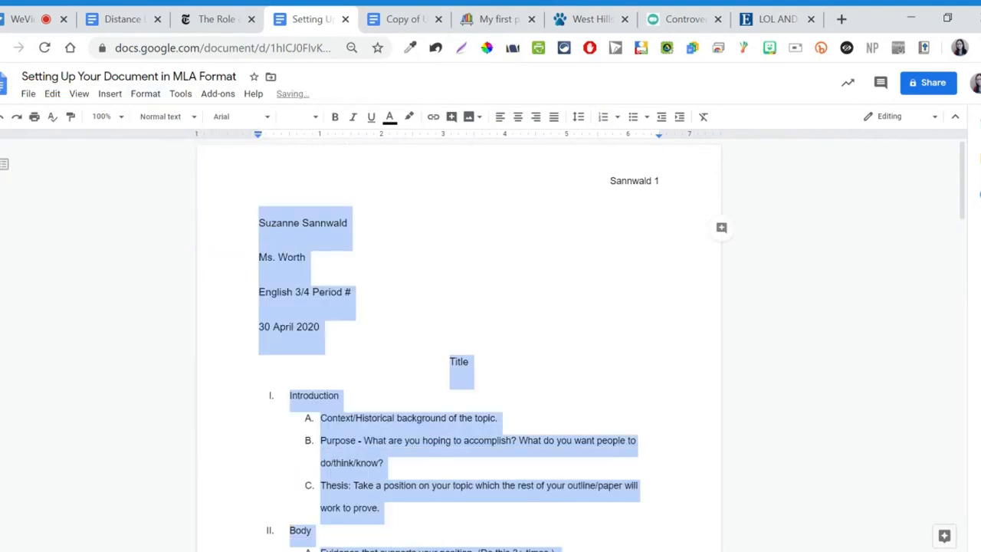
{"action": "left_click", "coordinate": [414, 398]}
Step: Check the double spacing and the surname and page number header on every page through Works Cited
{"action": "scroll", "coordinate": [414, 403], "scroll_direction": "down", "scroll_amount": 10}
{"action": "scroll", "coordinate": [414, 403], "scroll_direction": "up", "scroll_amount": 15}
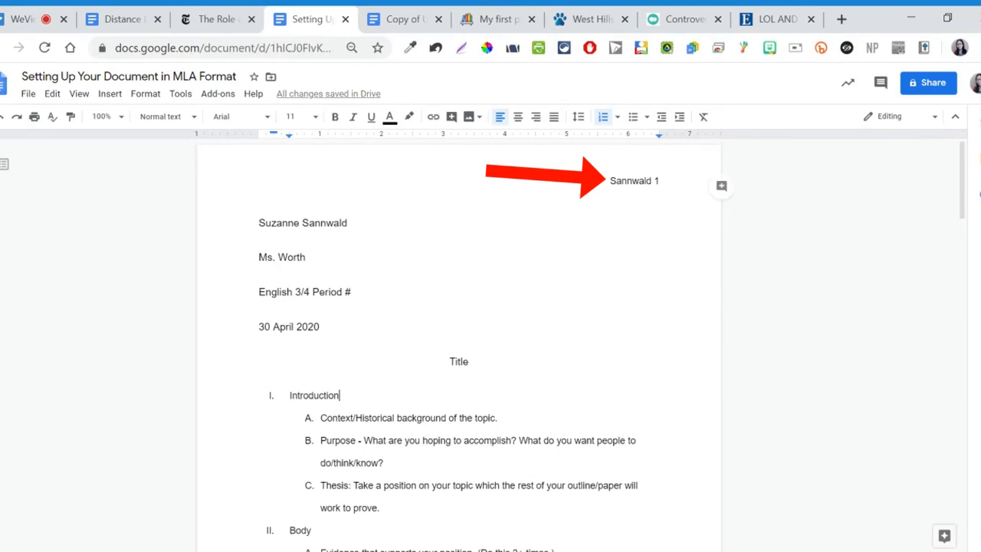
{"action": "scroll", "coordinate": [459, 345], "scroll_direction": "down", "scroll_amount": 9}
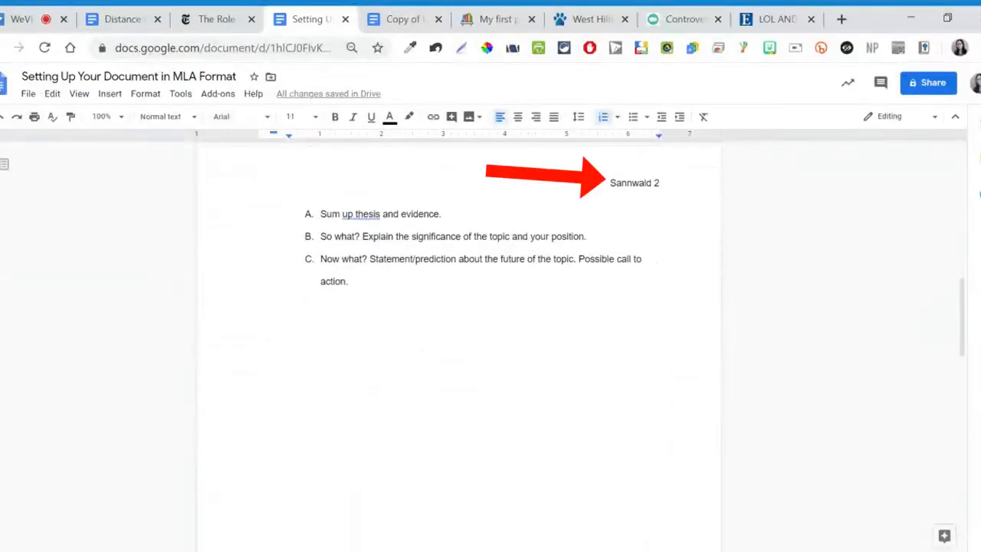
{"action": "scroll", "coordinate": [458, 345], "scroll_direction": "down", "scroll_amount": 7}
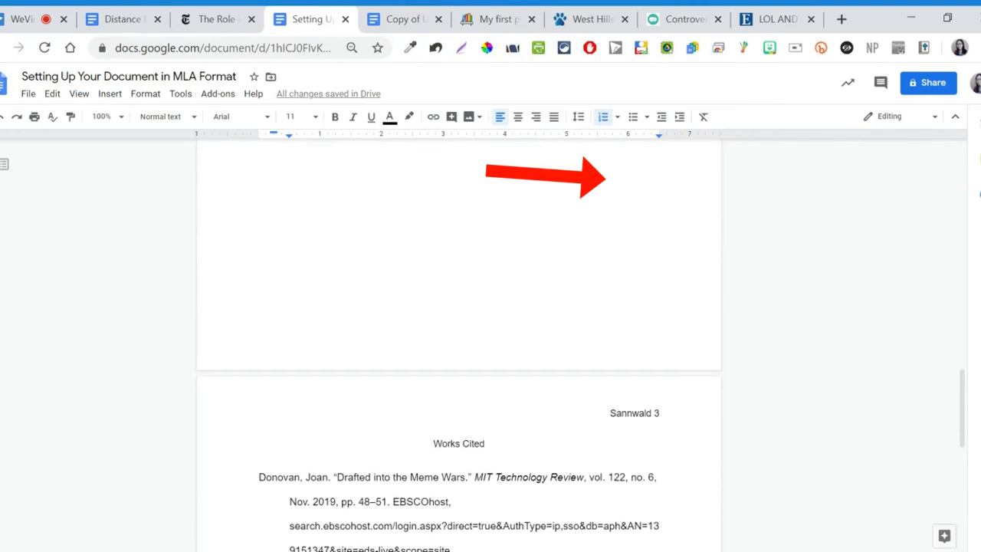
{"action": "scroll", "coordinate": [458, 345], "scroll_direction": "down", "scroll_amount": 3}
Step: Review the MLA heading, centered title and Roman-numeral outline, including the Body evidence points that need parenthetical citations
{"action": "scroll", "coordinate": [458, 345], "scroll_direction": "up", "scroll_amount": 20}
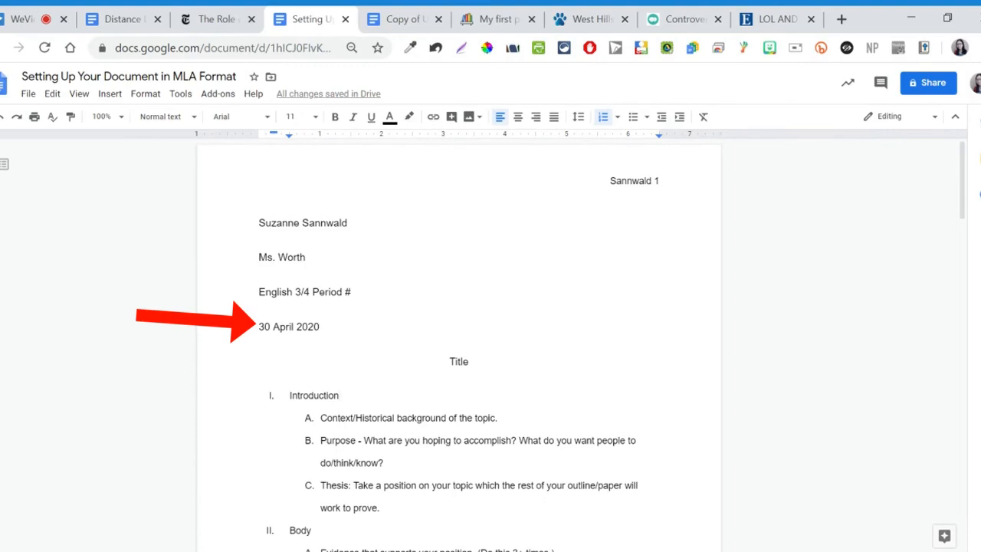
{"action": "scroll", "coordinate": [491, 345], "scroll_direction": "down", "scroll_amount": 2}
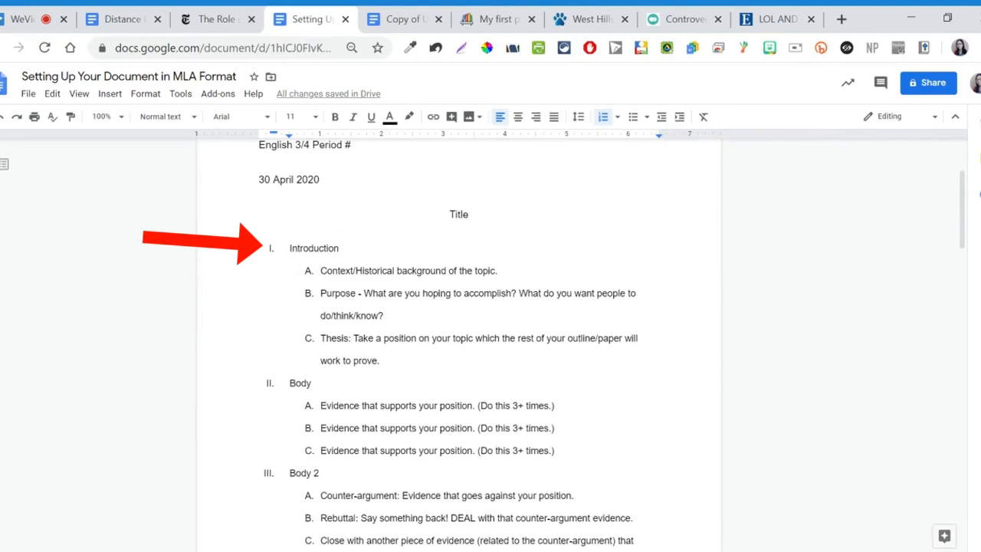
{"action": "scroll", "coordinate": [459, 337], "scroll_direction": "down", "scroll_amount": 2}
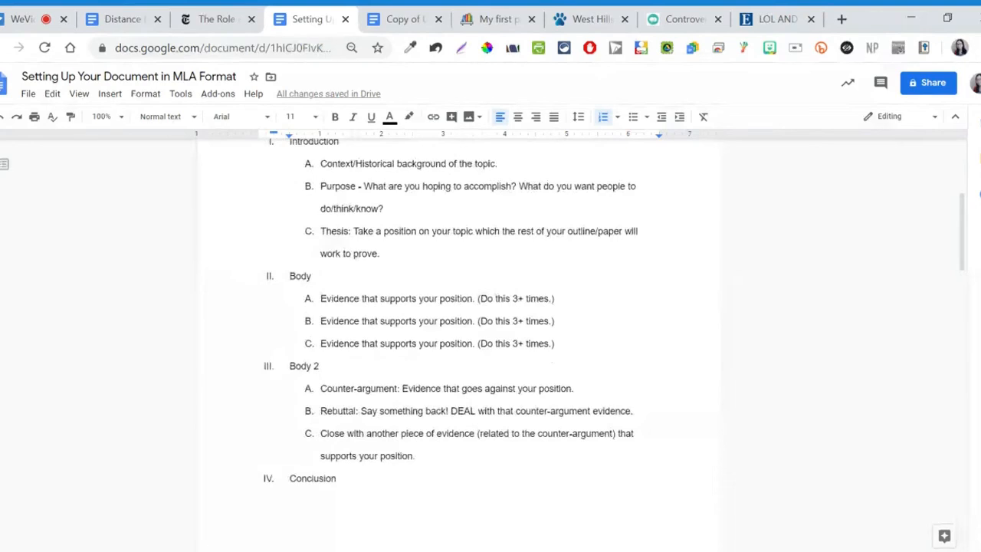
{"action": "scroll", "coordinate": [458, 337], "scroll_direction": "down", "scroll_amount": 12}
{"action": "scroll", "coordinate": [459, 337], "scroll_direction": "up", "scroll_amount": 5}
{"action": "scroll", "coordinate": [458, 337], "scroll_direction": "up", "scroll_amount": 4}
{"action": "scroll", "coordinate": [458, 338], "scroll_direction": "up", "scroll_amount": 3}
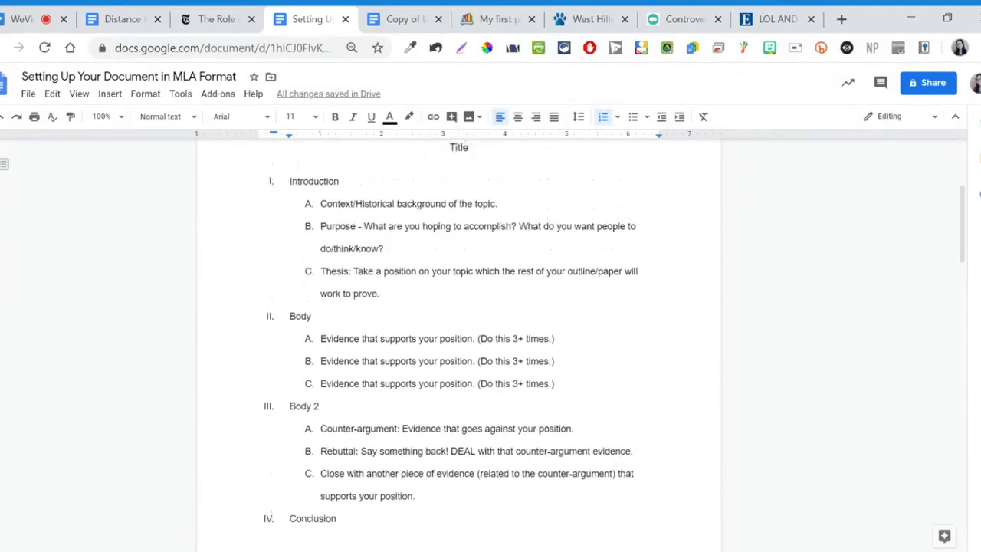
{"action": "left_click", "coordinate": [312, 316]}
{"action": "left_click", "coordinate": [558, 339]}
Step: Check the Works Cited page for its centered title, separate page, alphabetical order and hanging-indented entries
{"action": "scroll", "coordinate": [460, 345], "scroll_direction": "down", "scroll_amount": 8}
{"action": "scroll", "coordinate": [460, 345], "scroll_direction": "down", "scroll_amount": 5}
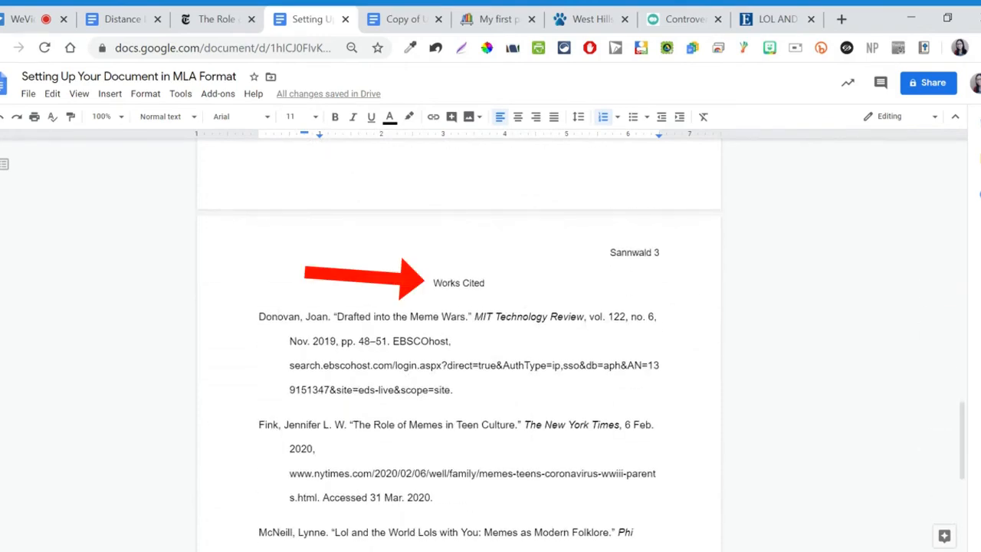
{"action": "scroll", "coordinate": [460, 345], "scroll_direction": "down", "scroll_amount": 2}
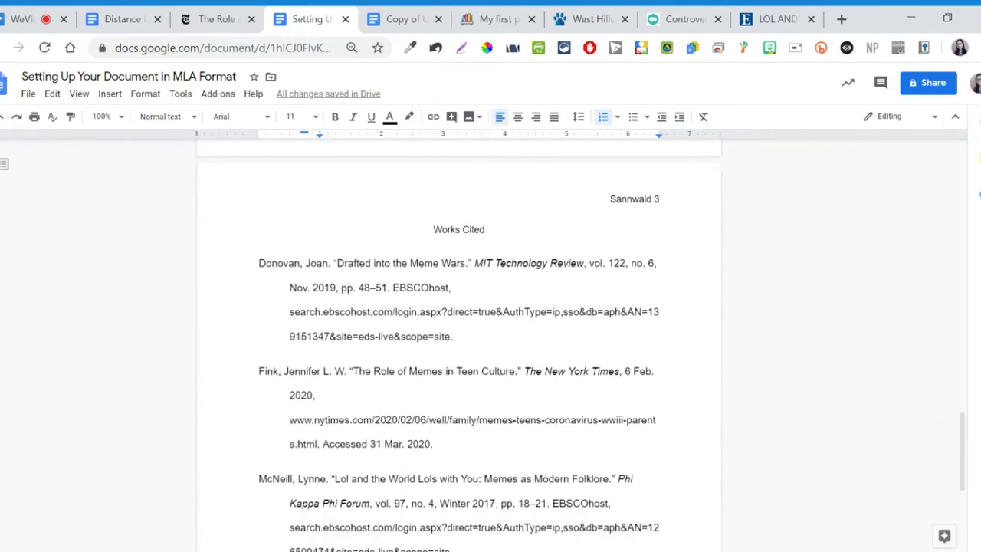
{"action": "scroll", "coordinate": [460, 345], "scroll_direction": "up", "scroll_amount": 10}
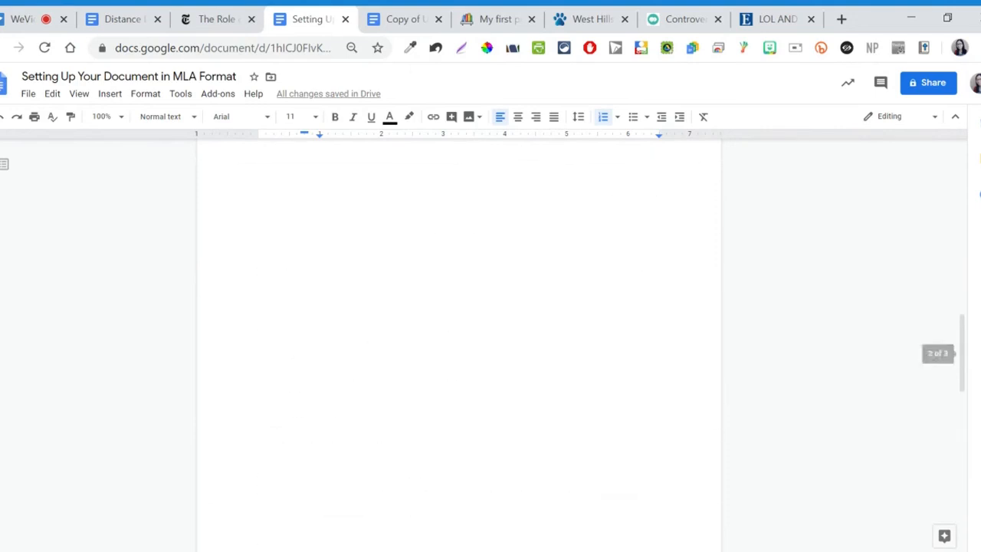
{"action": "scroll", "coordinate": [460, 345], "scroll_direction": "down", "scroll_amount": 10}
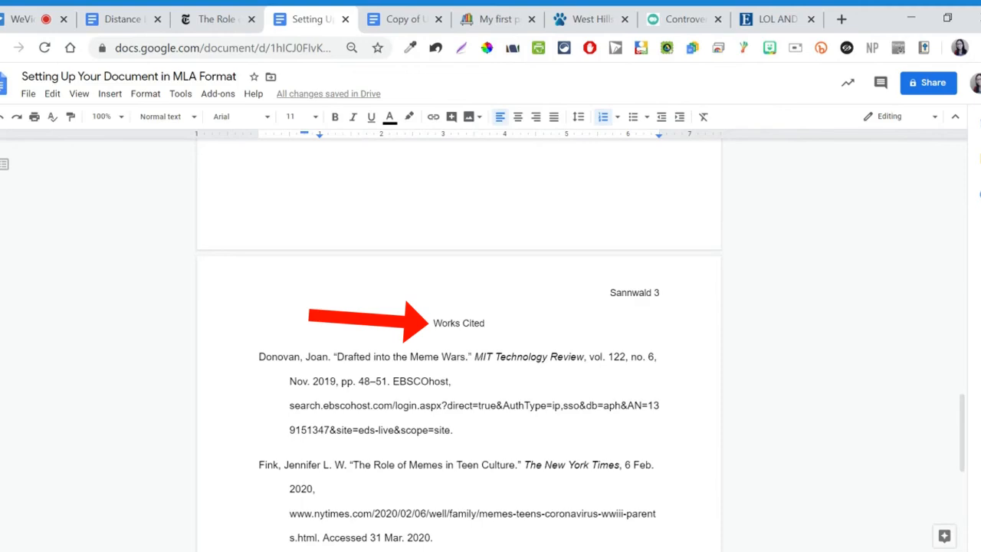
{"action": "scroll", "coordinate": [460, 345], "scroll_direction": "down", "scroll_amount": 2}
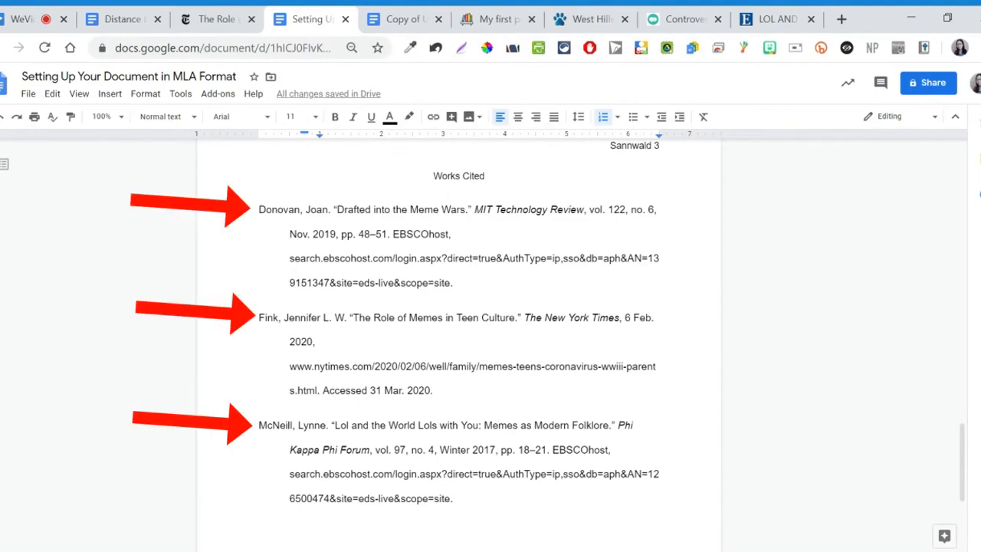
{"action": "left_click_drag", "start_coordinate": [258, 209], "coordinate": [300, 258]}
{"action": "left_click", "coordinate": [272, 209]}
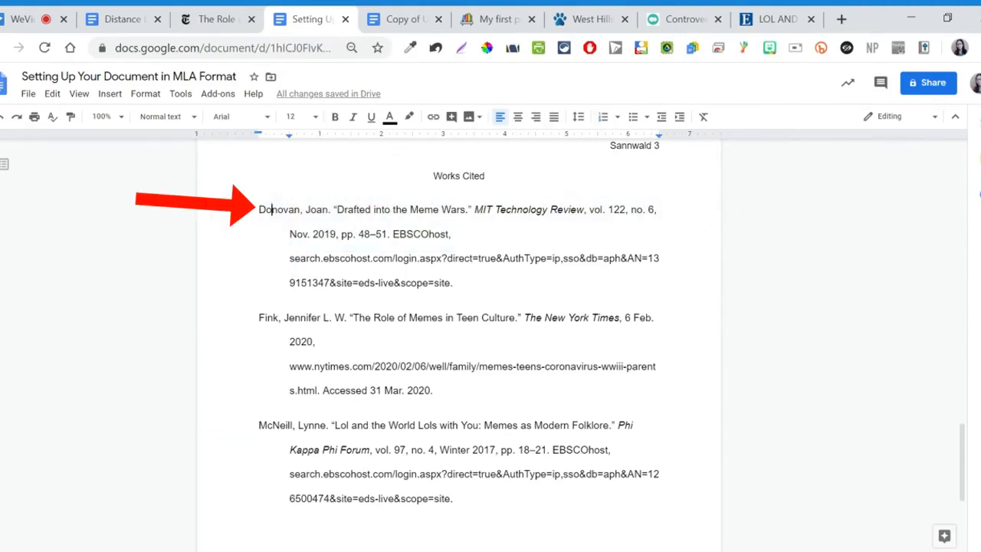